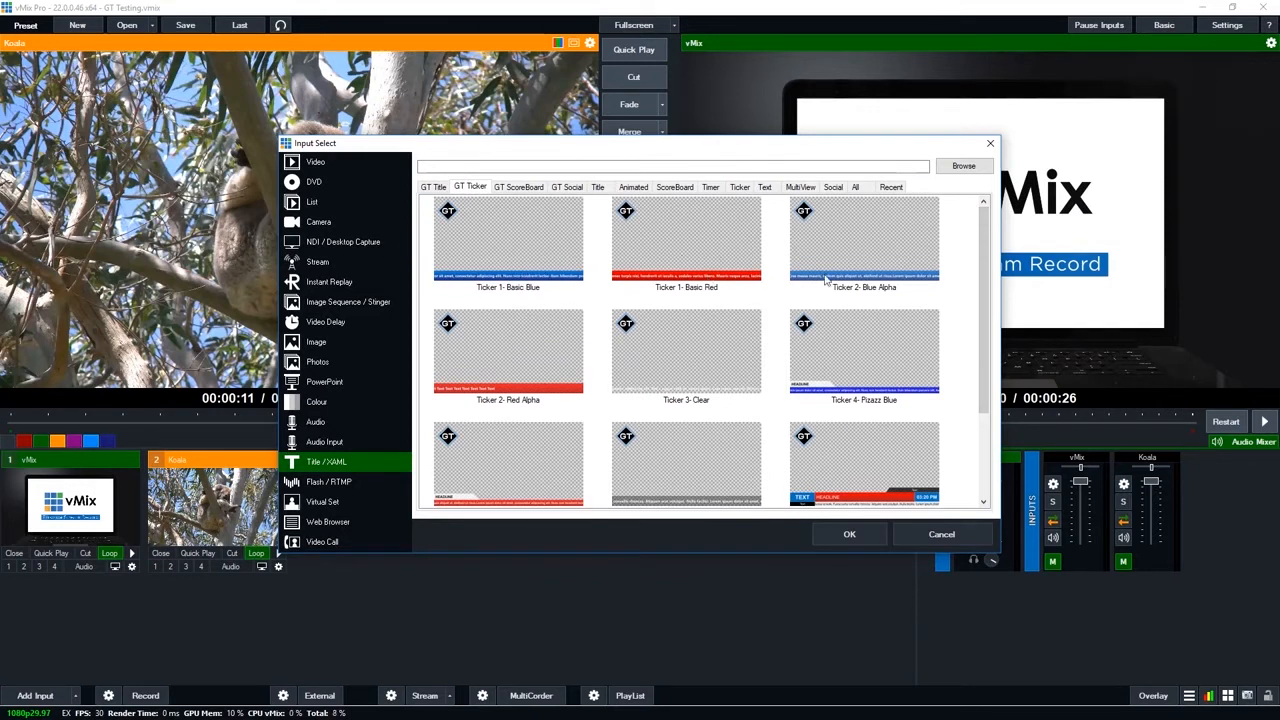
scroll(728, 321, "down", 2)
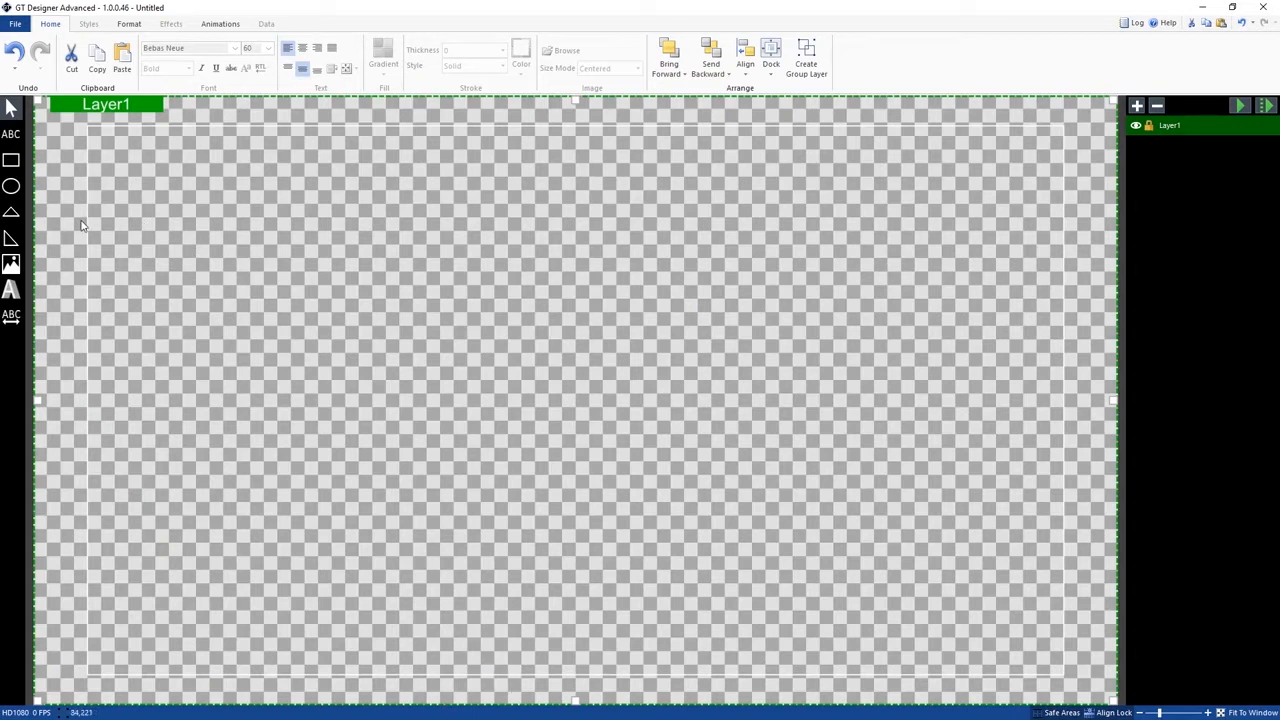
In GT Designer, draw a rectangle about 122 px high along the canvas's lower edge, extend it rightward and dock it to the bottom
left_click(11, 160)
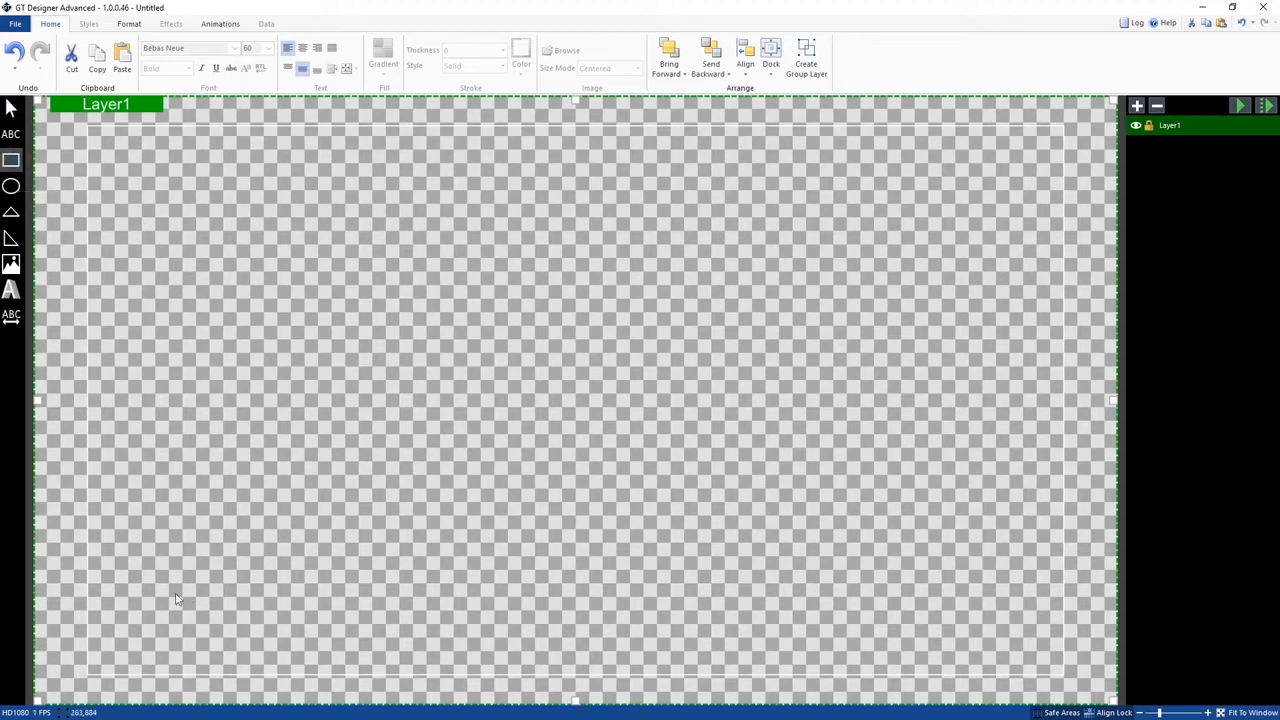
left_click_drag(63, 637, 1077, 707)
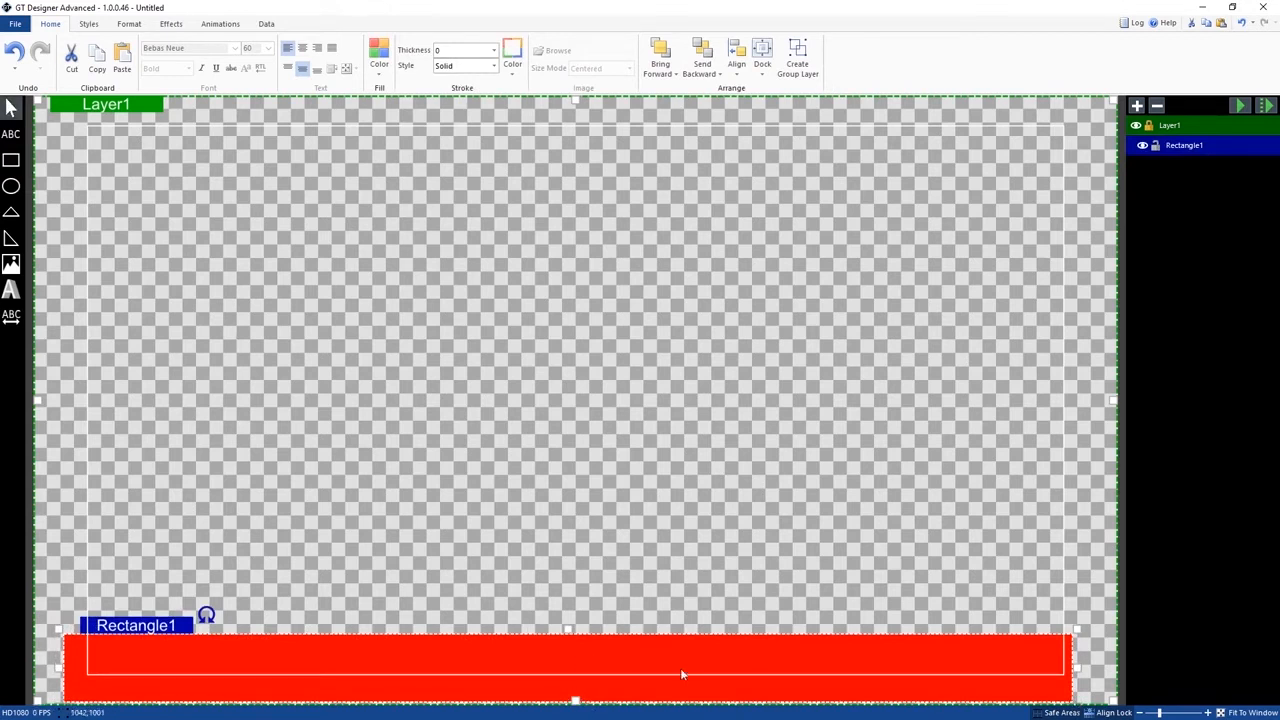
left_click_drag(1075, 668, 1115, 668)
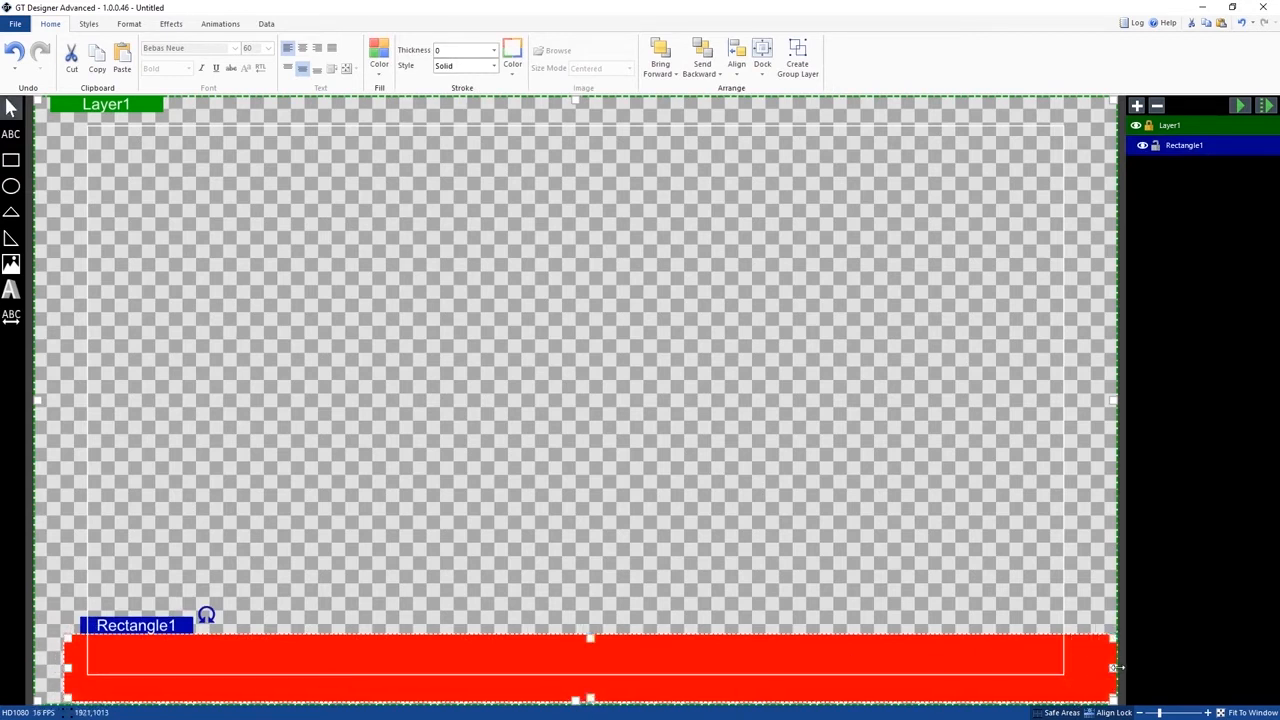
right_click(603, 646)
mouse_move(660, 691)
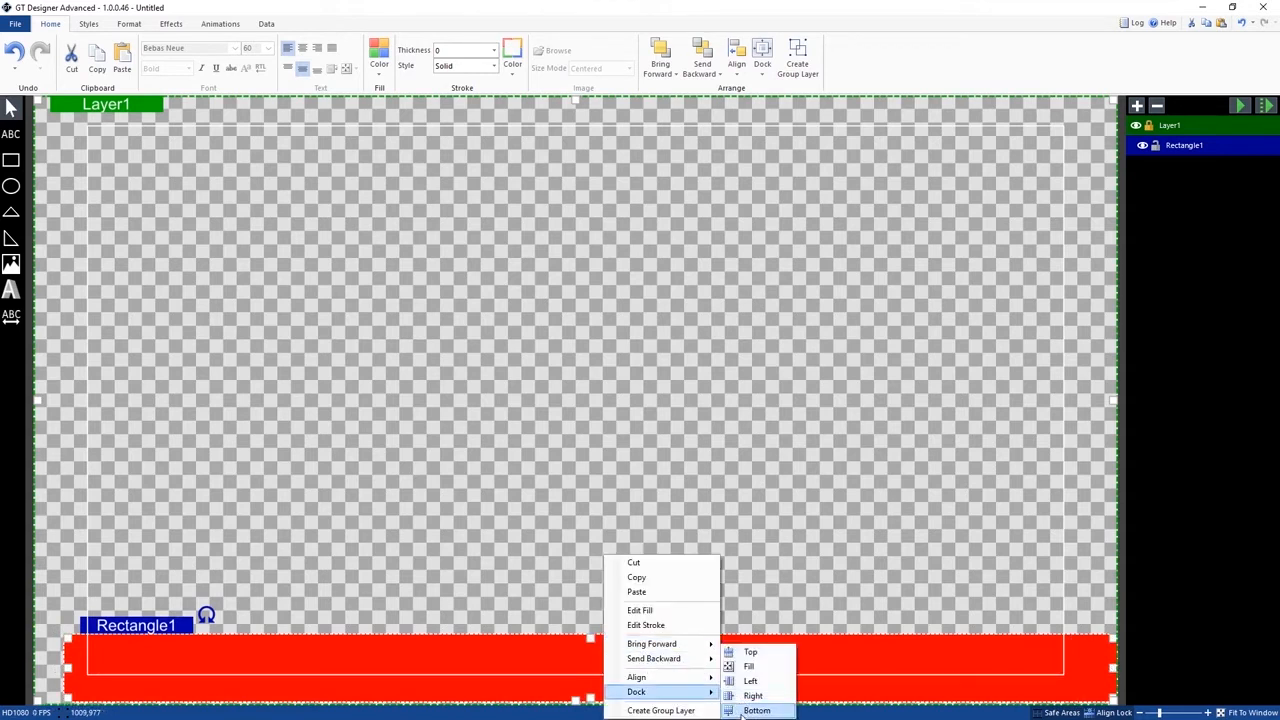
left_click(756, 710)
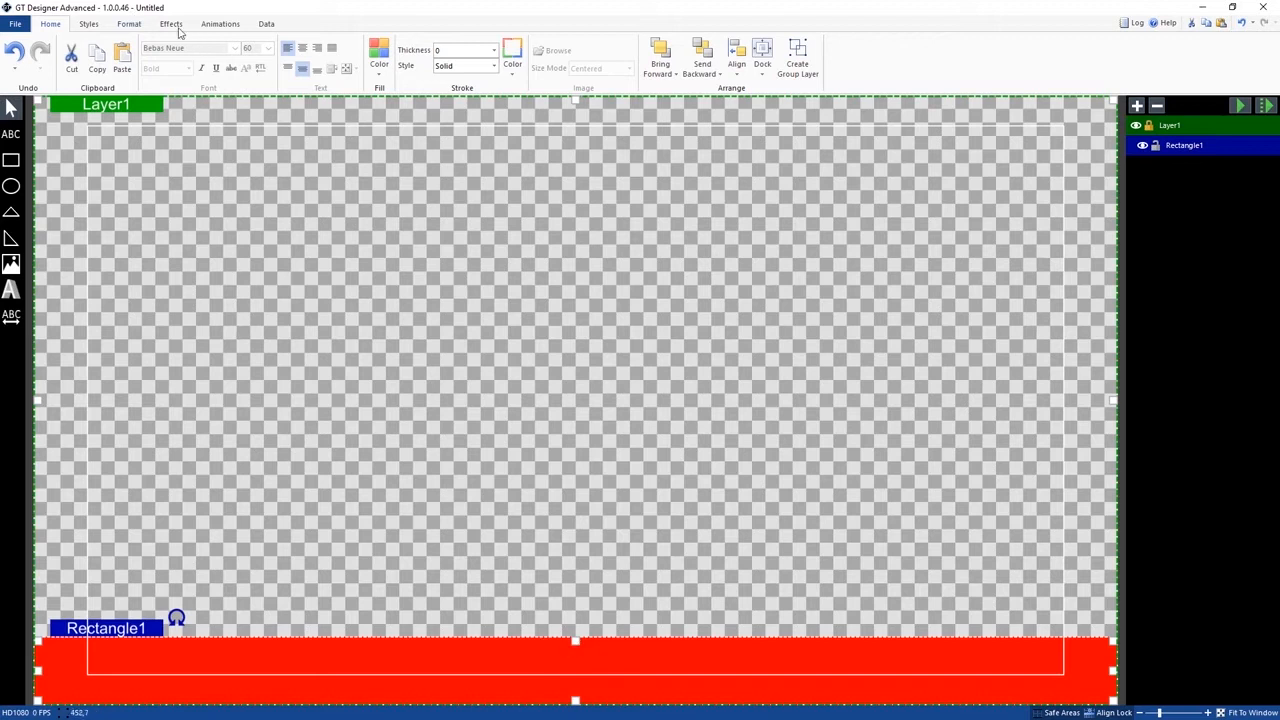
left_click(140, 25)
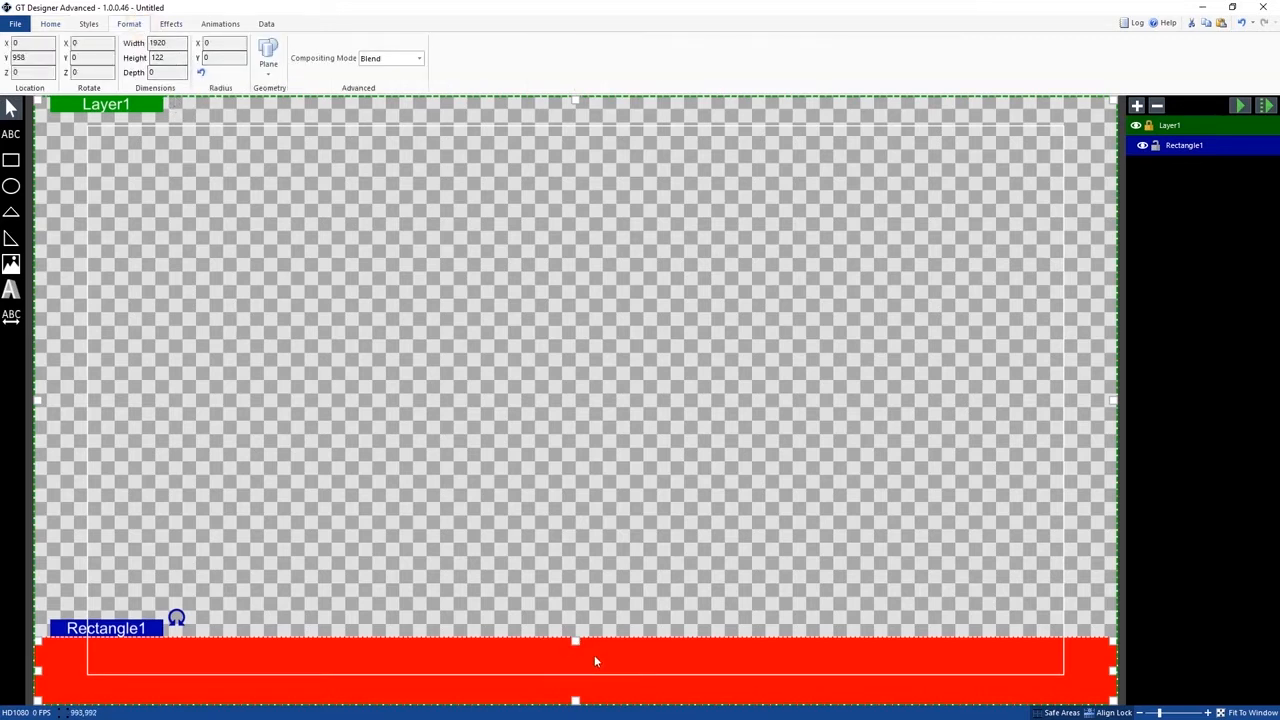
Change the fill of the docked rectangle to dark blue
right_click(658, 651)
left_click(714, 608)
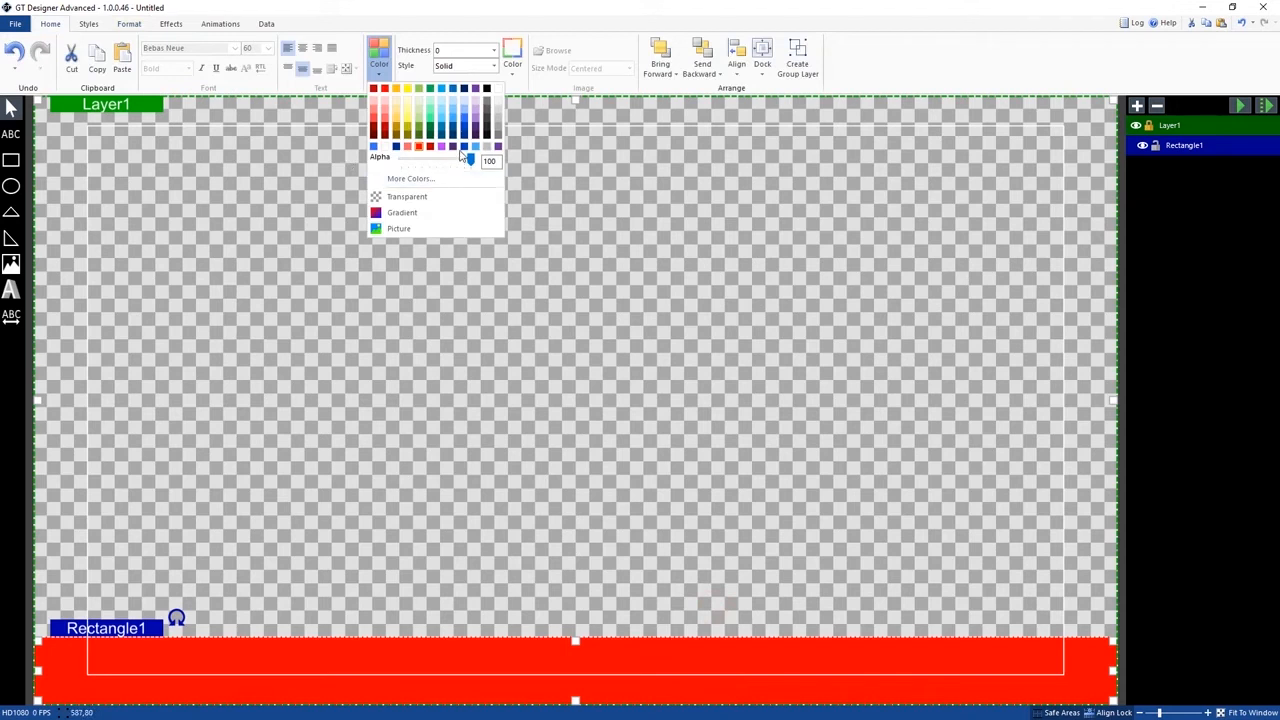
left_click(396, 147)
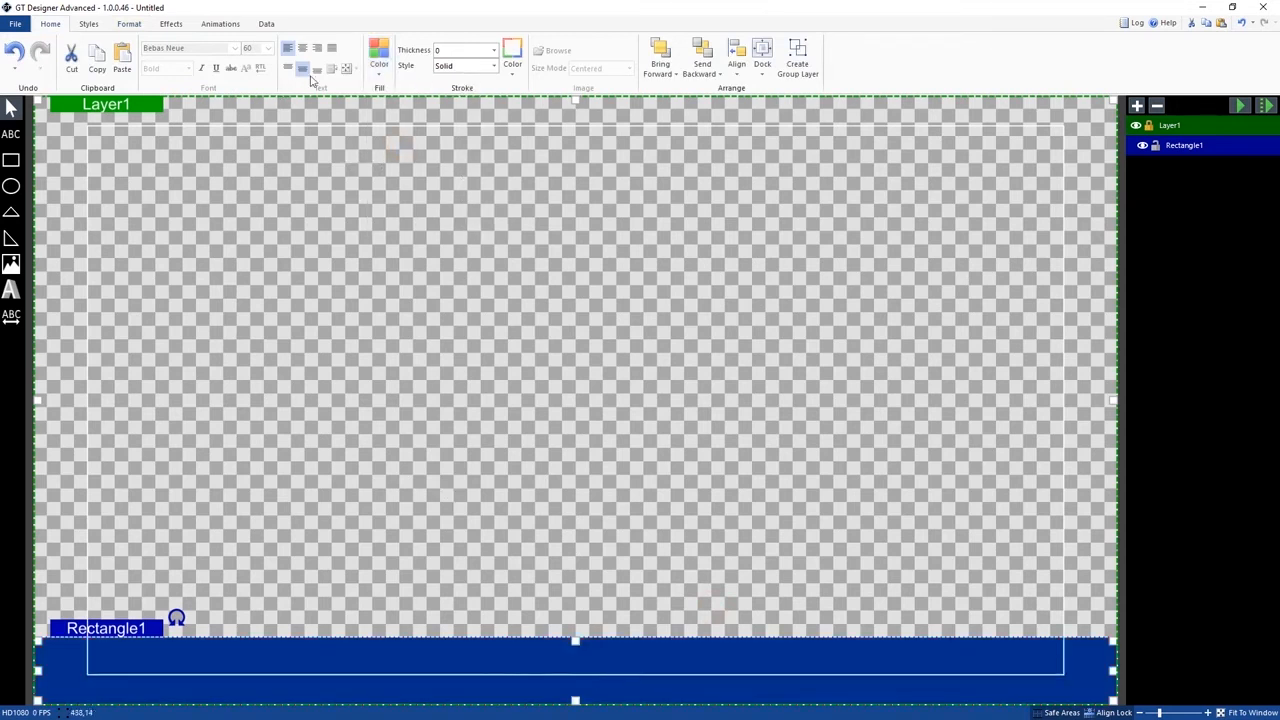
Give the rectangle a linear gradient fill ending in #3075FF, keeping the 90 degree angle, and deselect it
left_click(381, 56)
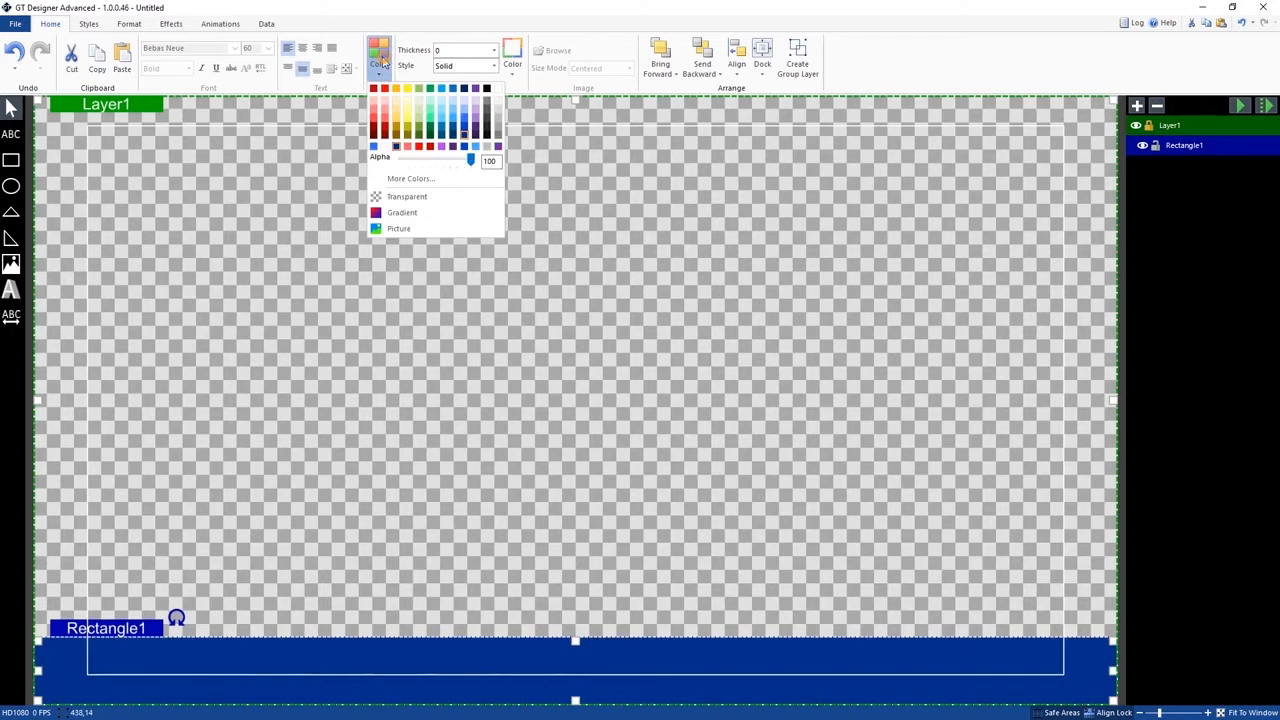
left_click(405, 212)
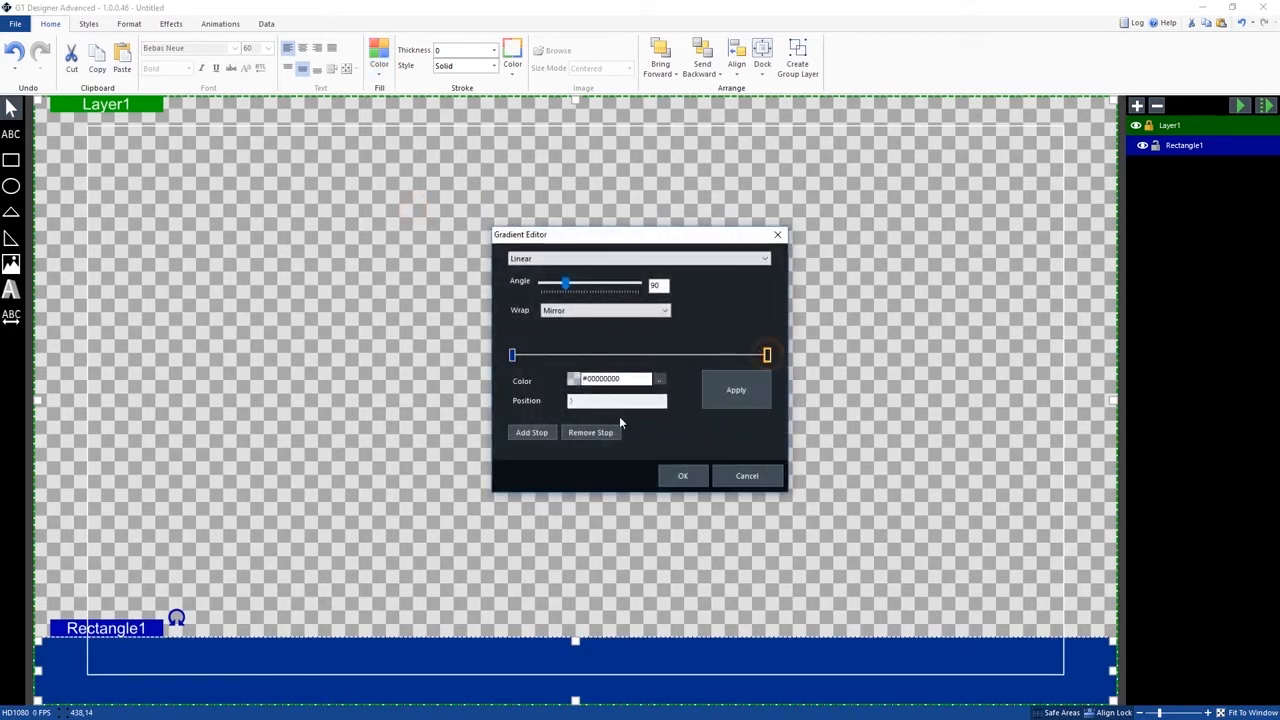
left_click(660, 380)
left_click(628, 413)
left_click(731, 500)
left_click(726, 386)
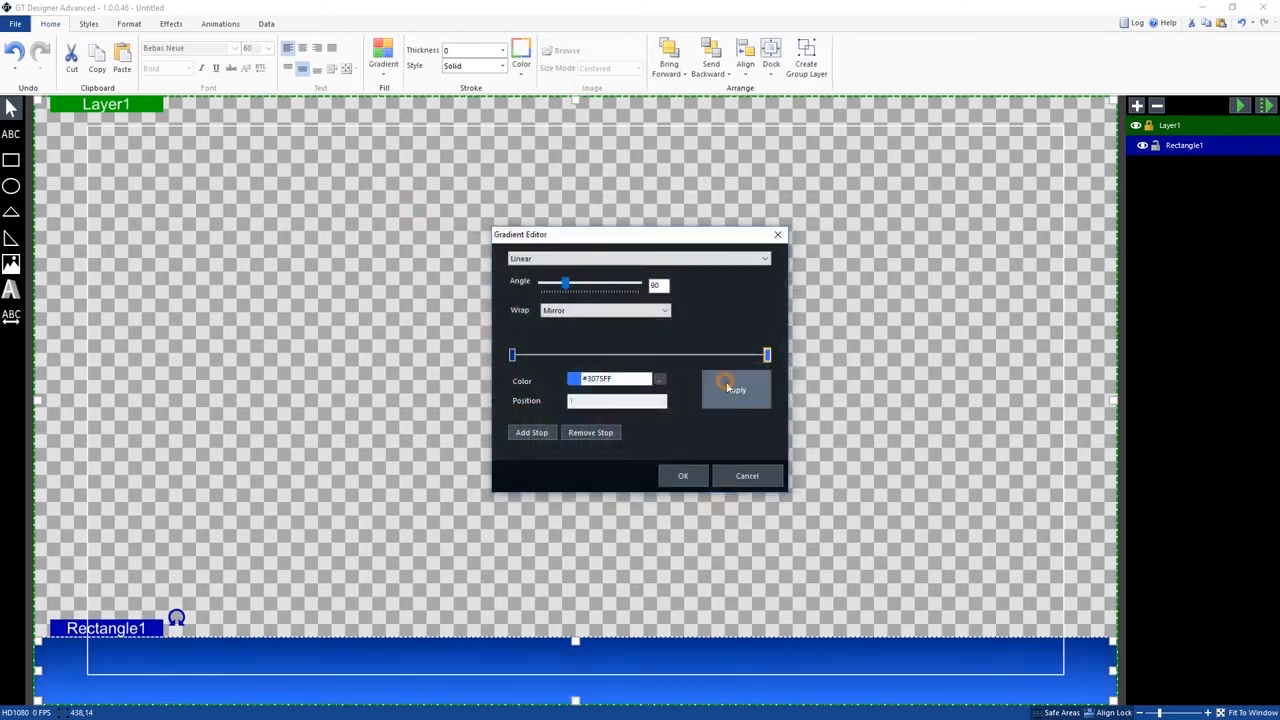
left_click(684, 478)
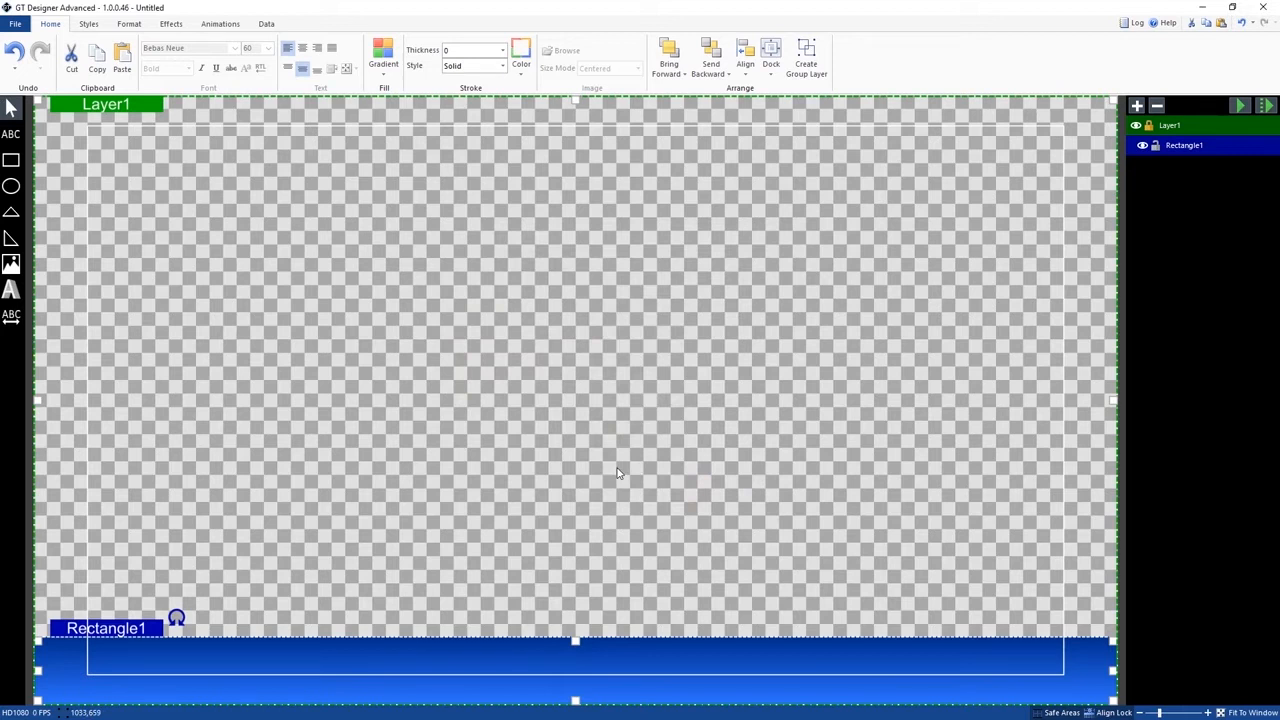
left_click(226, 388)
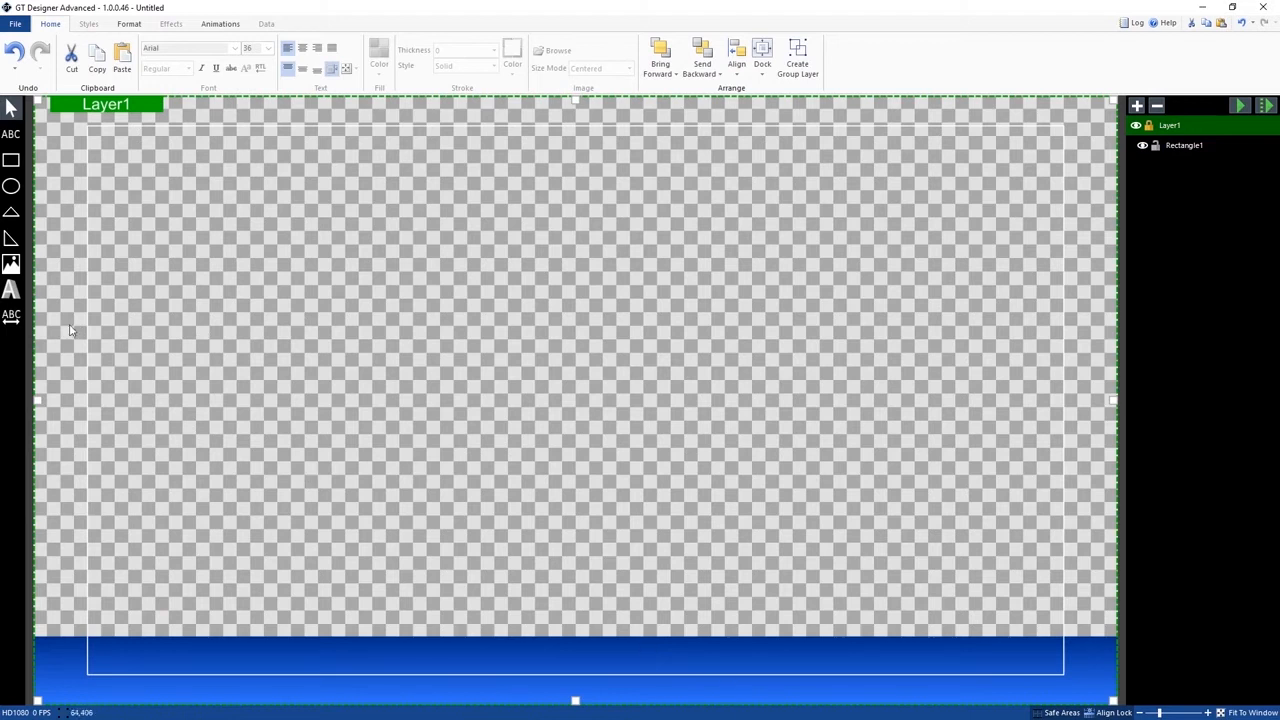
Draw a ticker over the blue rectangle, stretch it to the same edges, and compare the location and dimensions of both objects
left_click(11, 316)
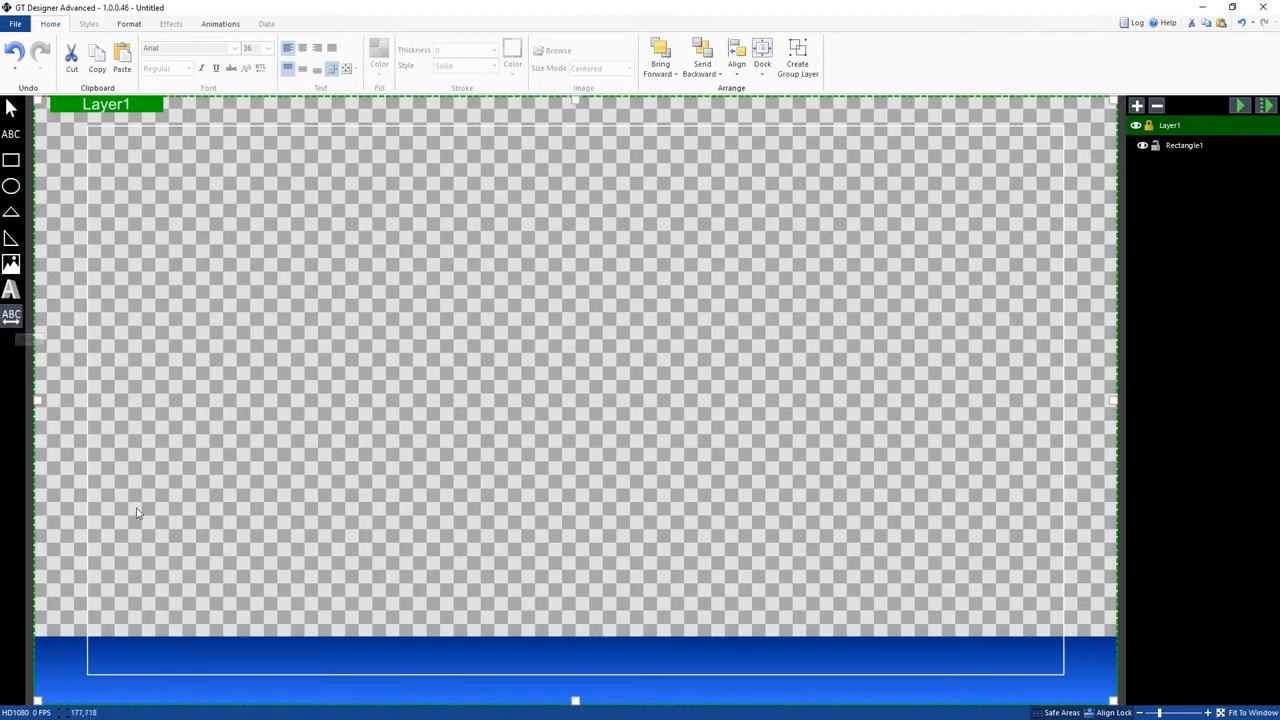
mouse_move(42, 638)
left_mouse_down()
mouse_move(48, 650)
mouse_move(554, 695)
mouse_move(1112, 700)
left_mouse_up()
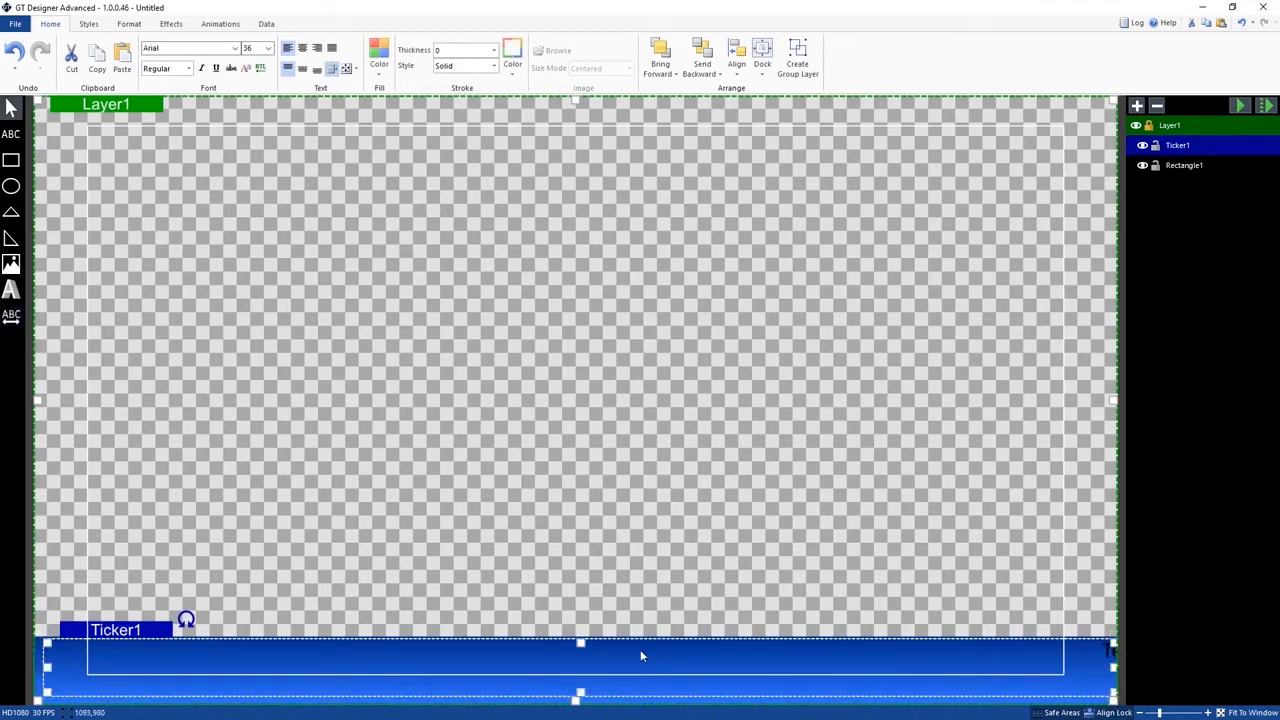
left_click_drag(581, 646, 581, 641)
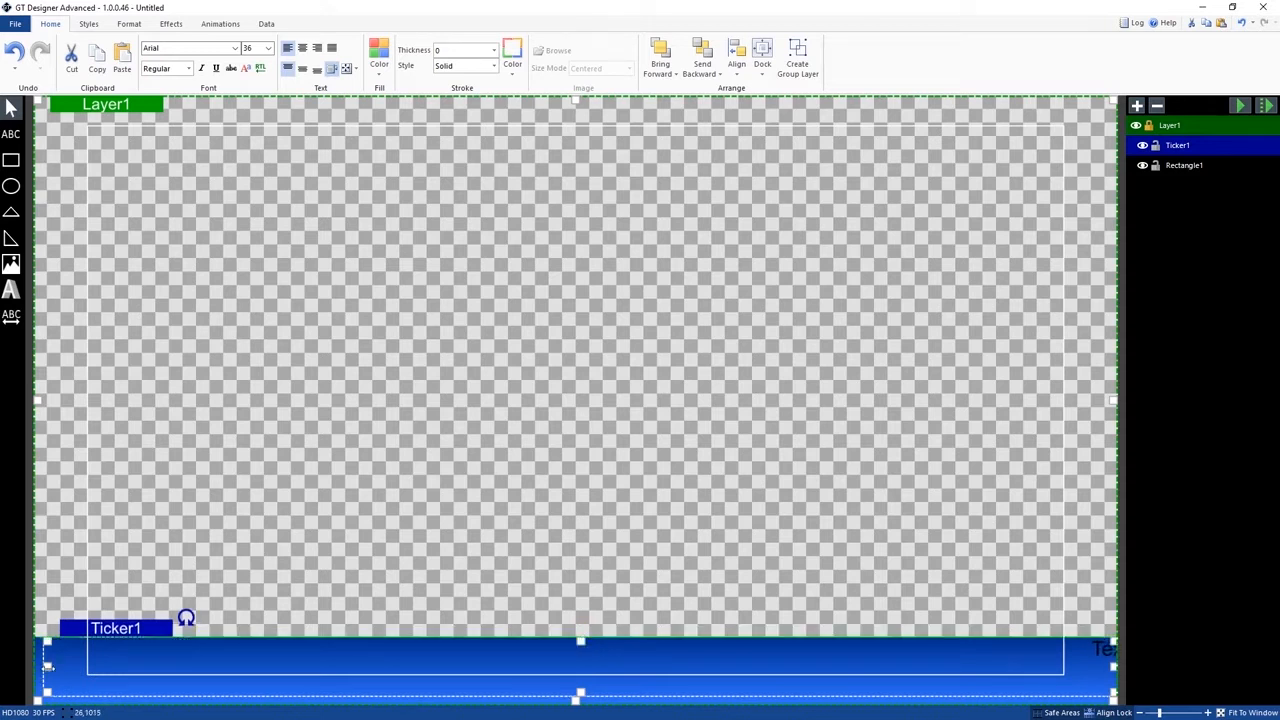
left_click_drag(48, 665, 40, 667)
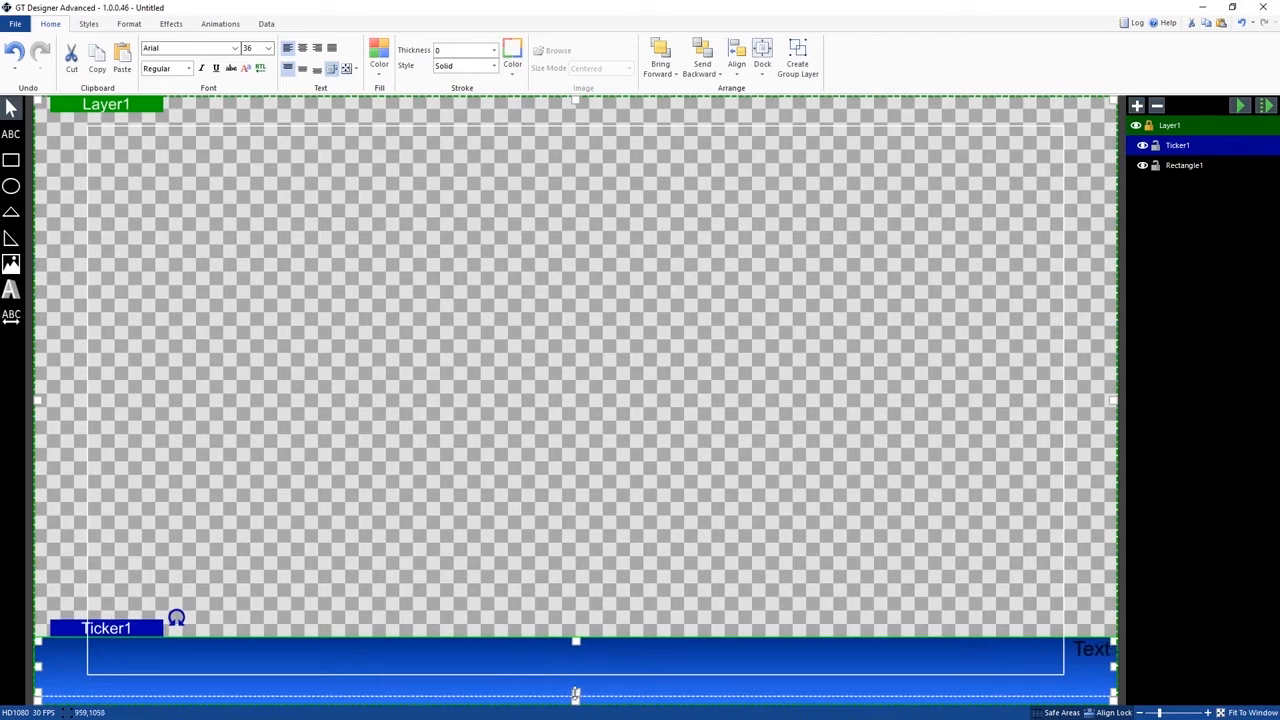
left_click_drag(575, 695, 575, 698)
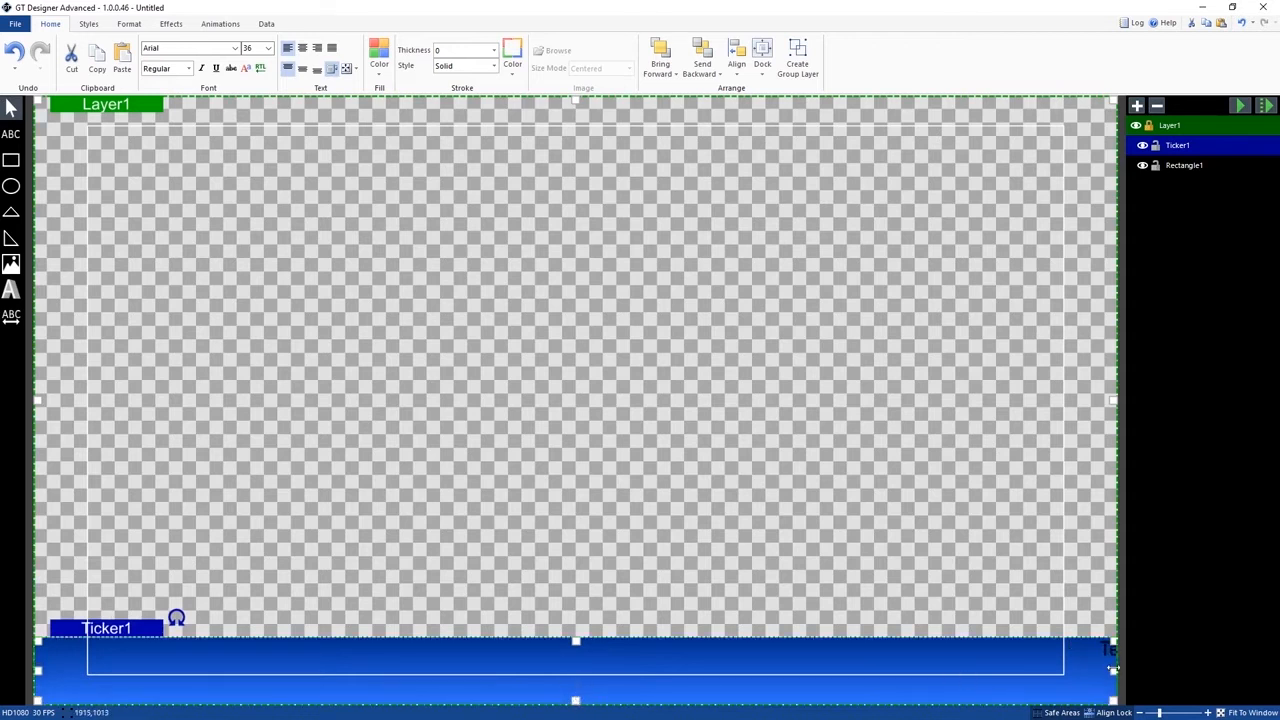
left_click_drag(1113, 674, 1116, 673)
left_click(129, 23)
left_click(1205, 165)
left_click(1201, 150)
left_click(1207, 163)
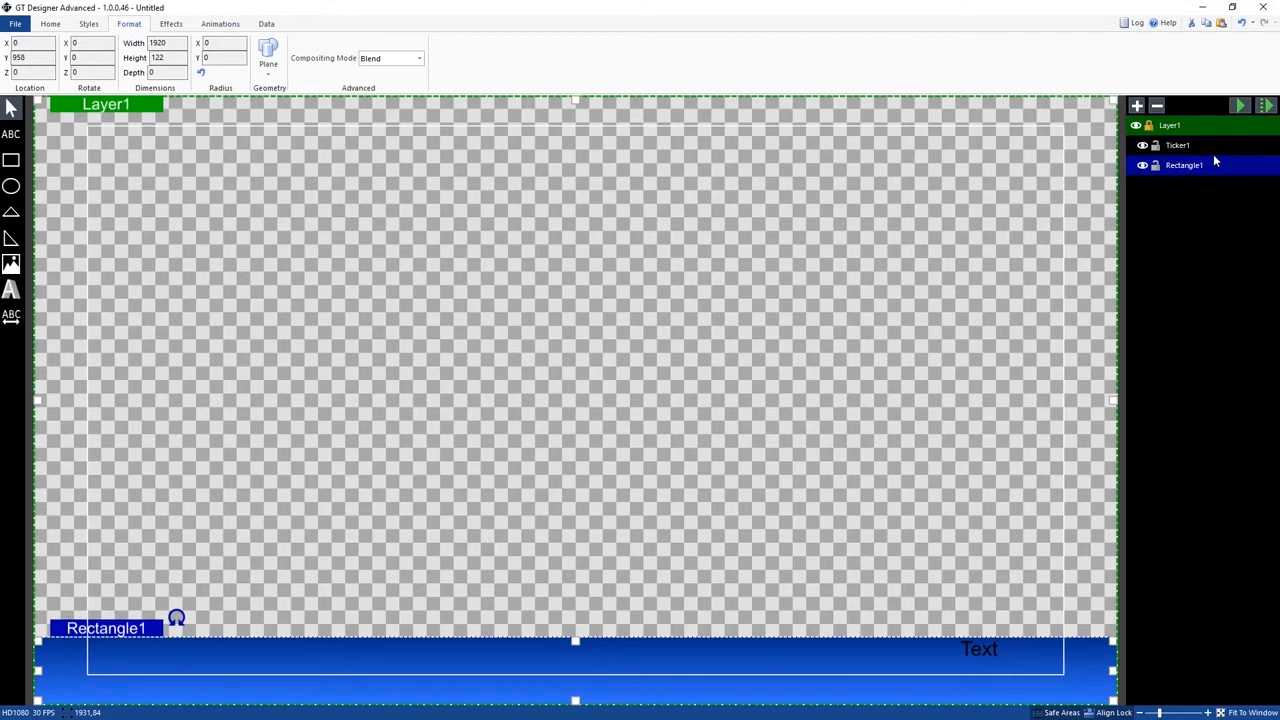
left_click(1214, 149)
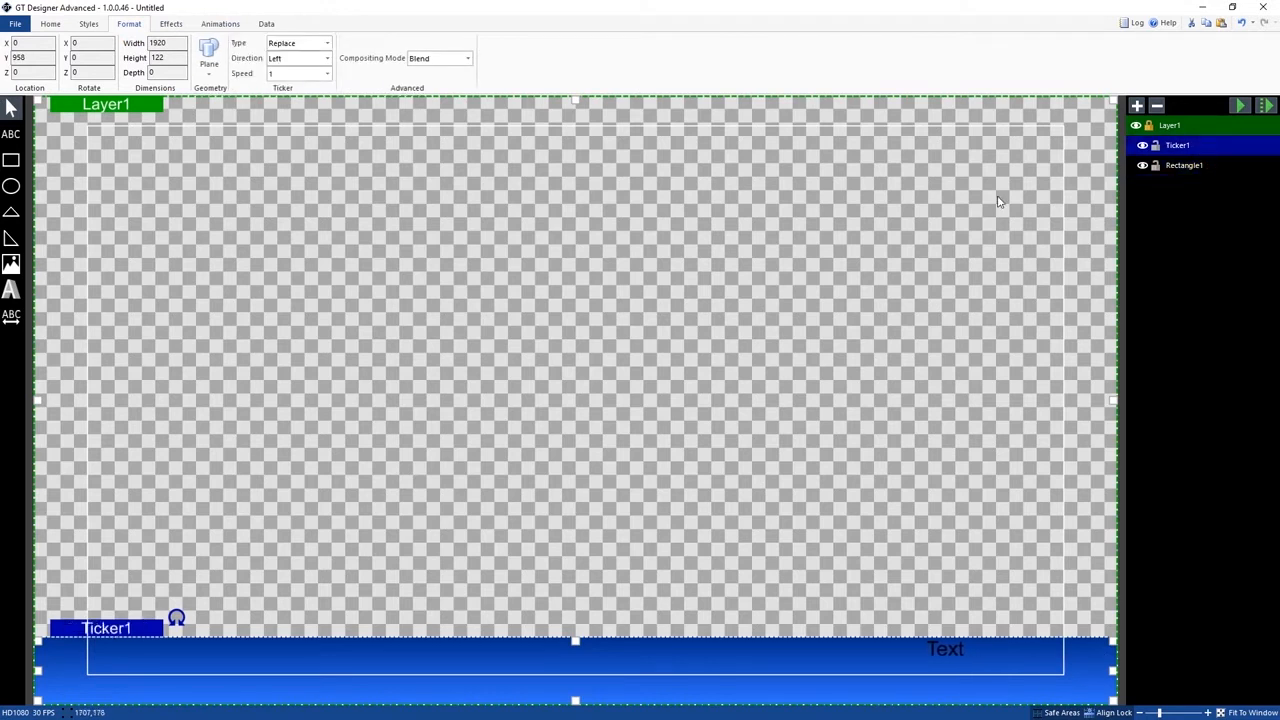
Set the ticker's font to Bebas Bold at size 72
left_click(50, 23)
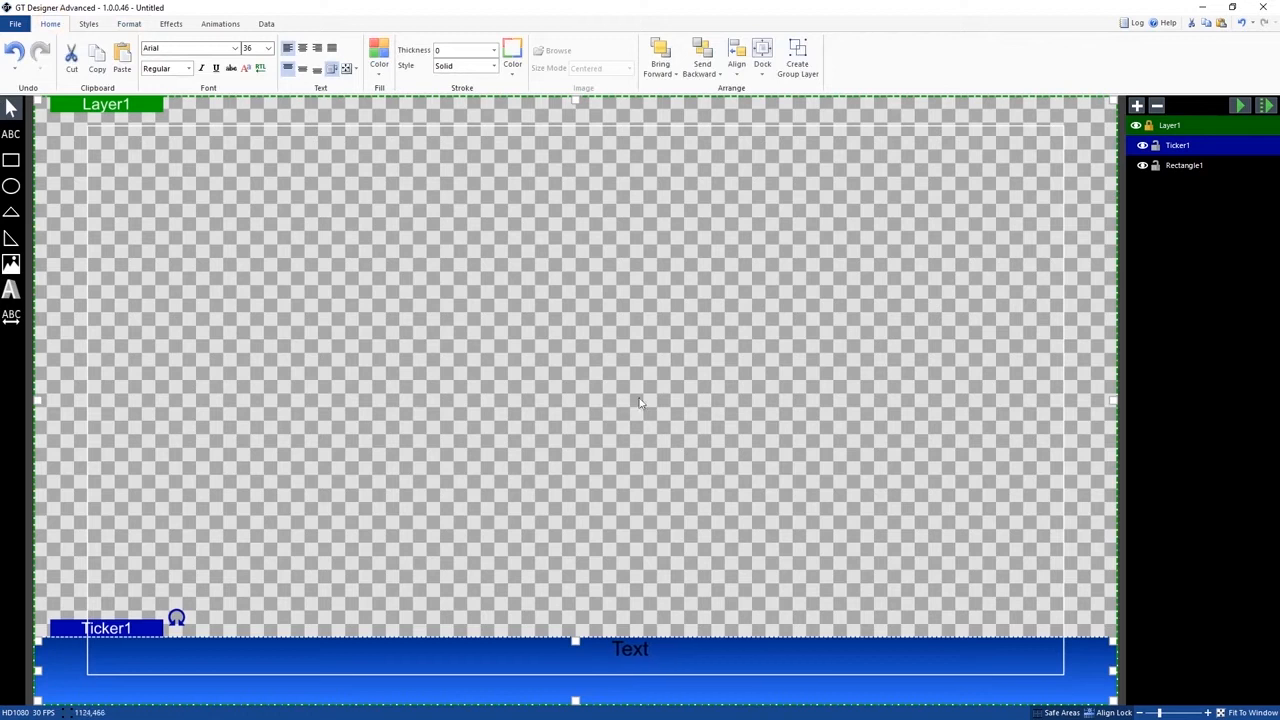
left_click(236, 49)
left_click(205, 222)
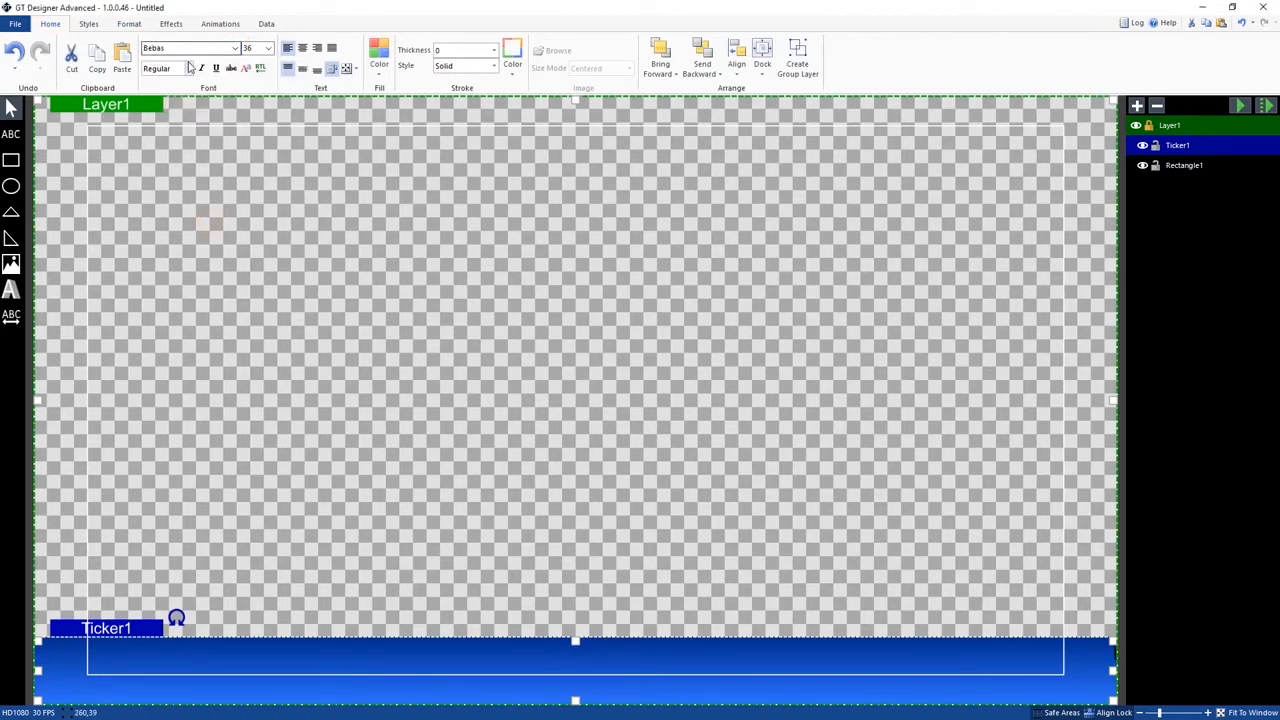
left_click(189, 68)
left_click(175, 97)
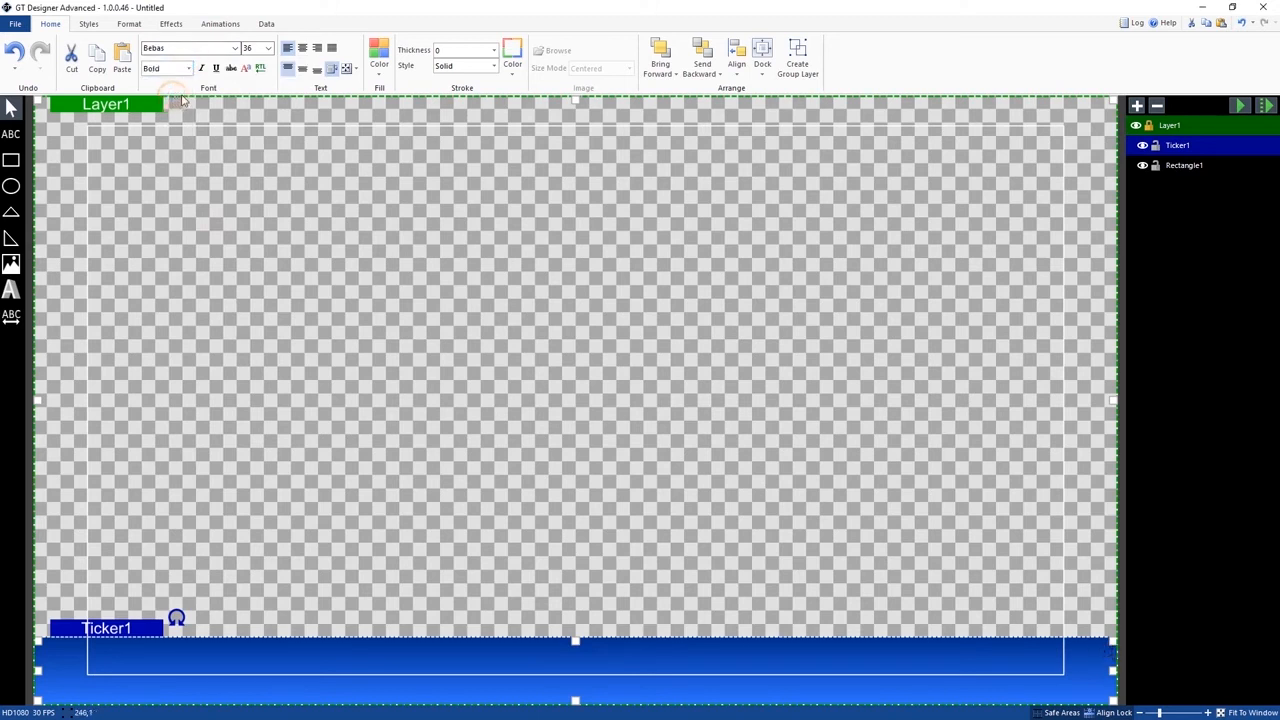
left_click(256, 50)
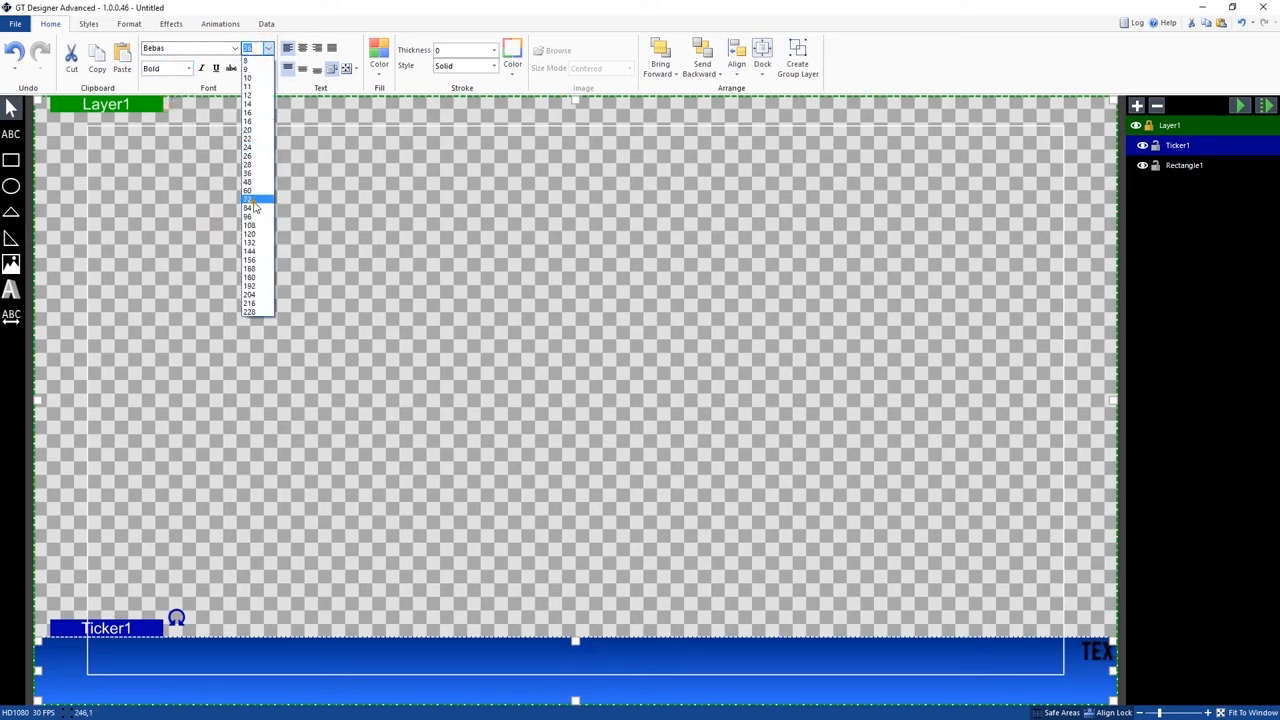
left_click(253, 201)
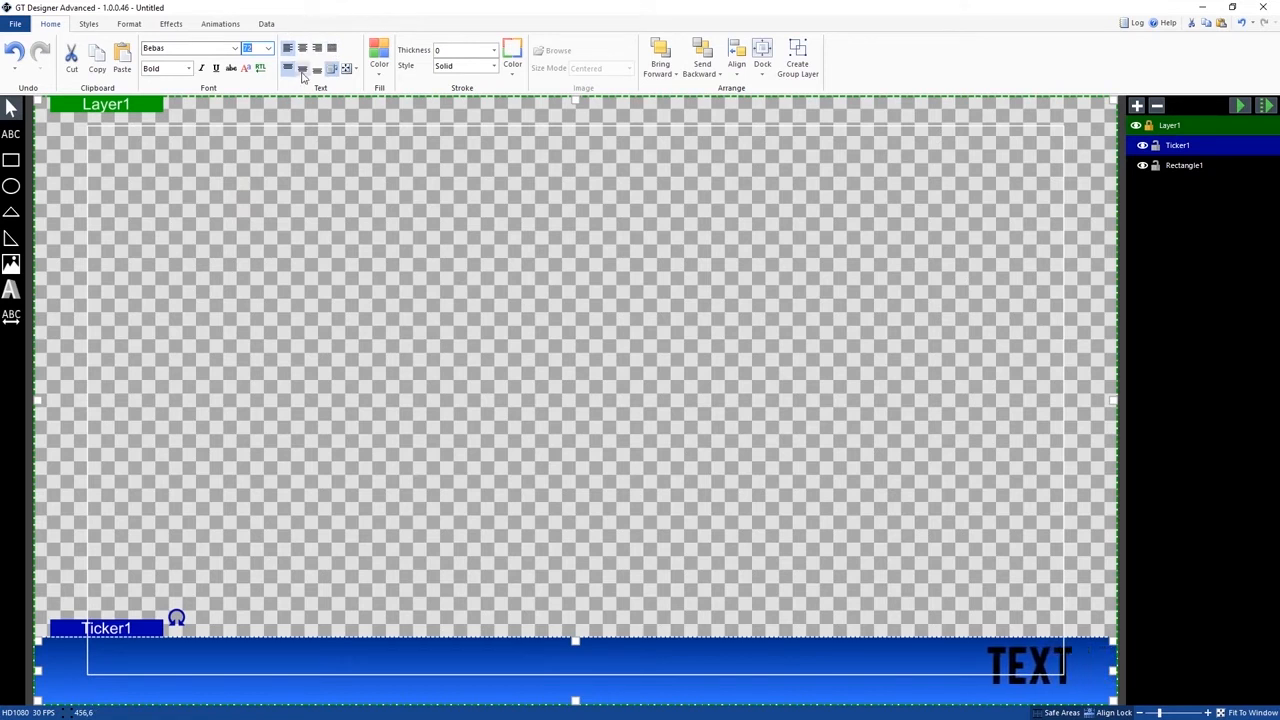
Center the ticker text vertically with word wrap off and fill it white
left_click(302, 72)
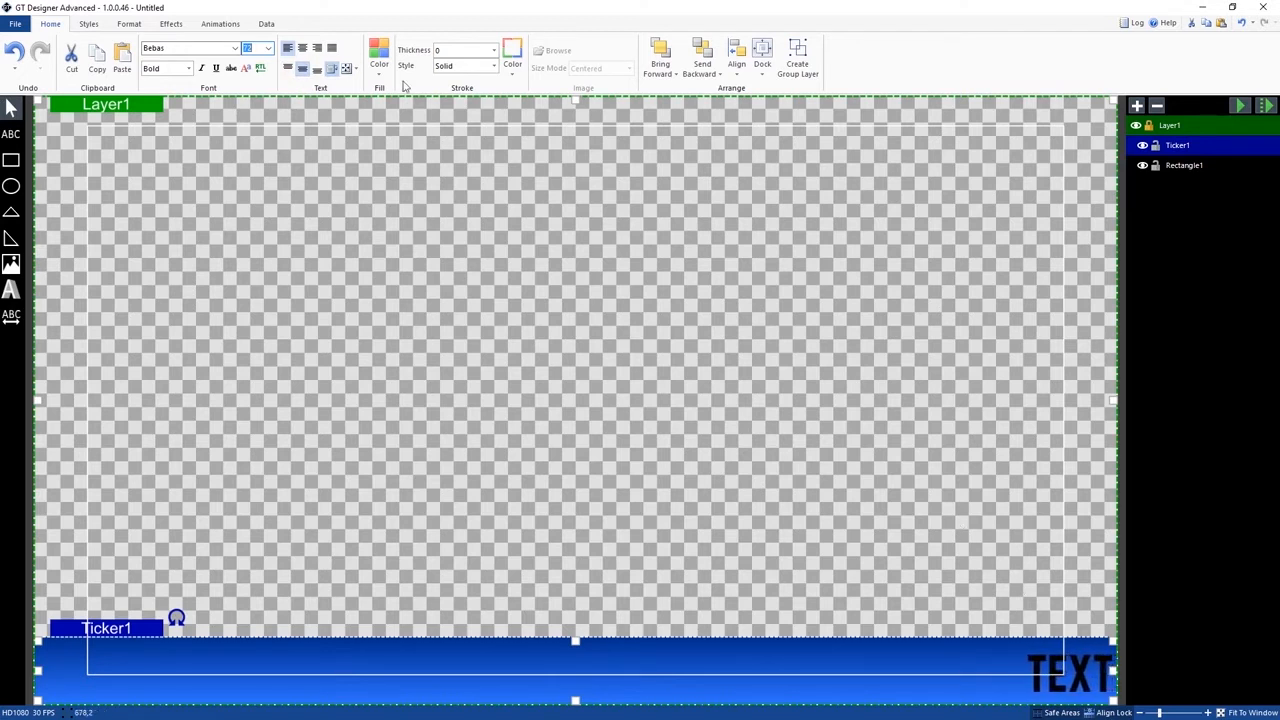
left_click(331, 70)
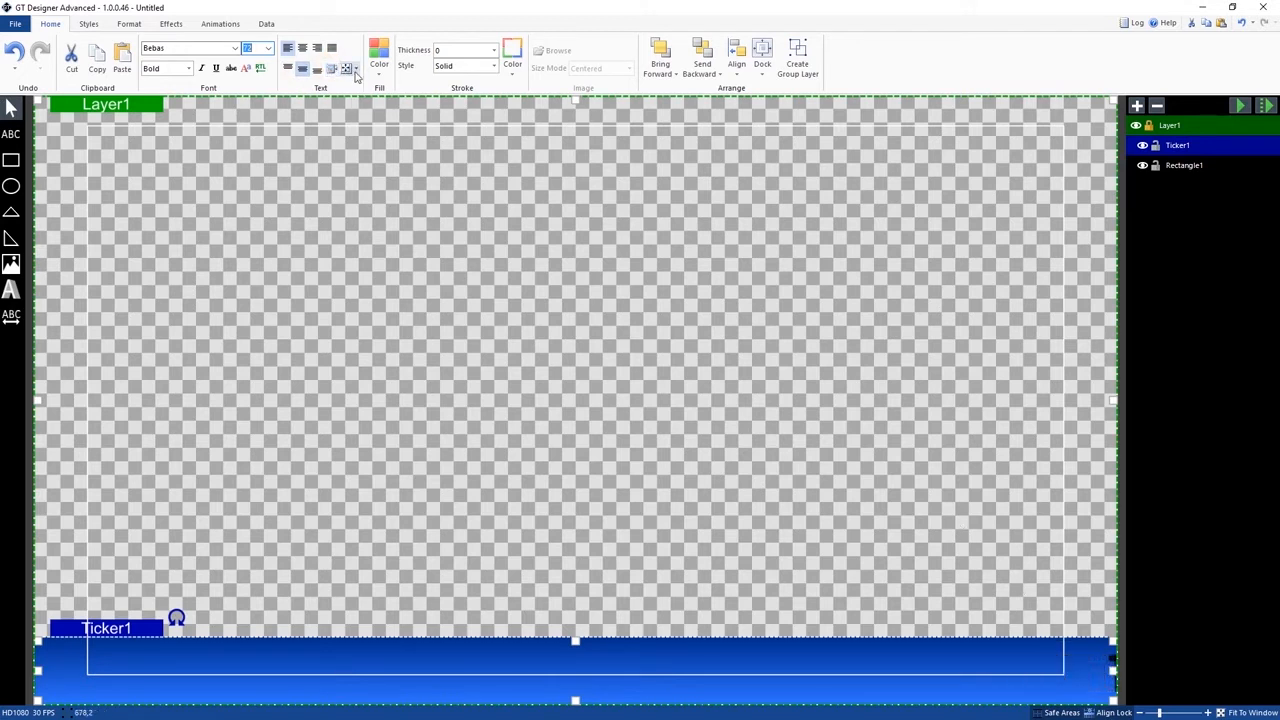
left_click(378, 66)
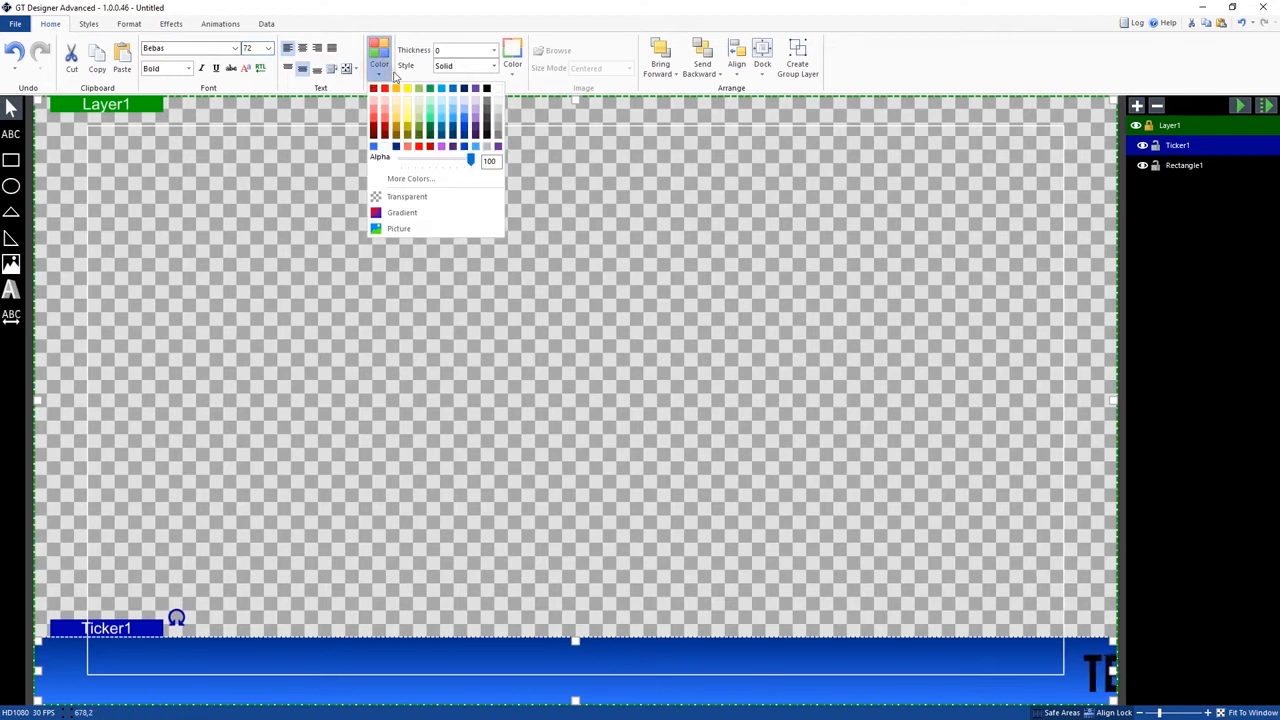
left_click(497, 90)
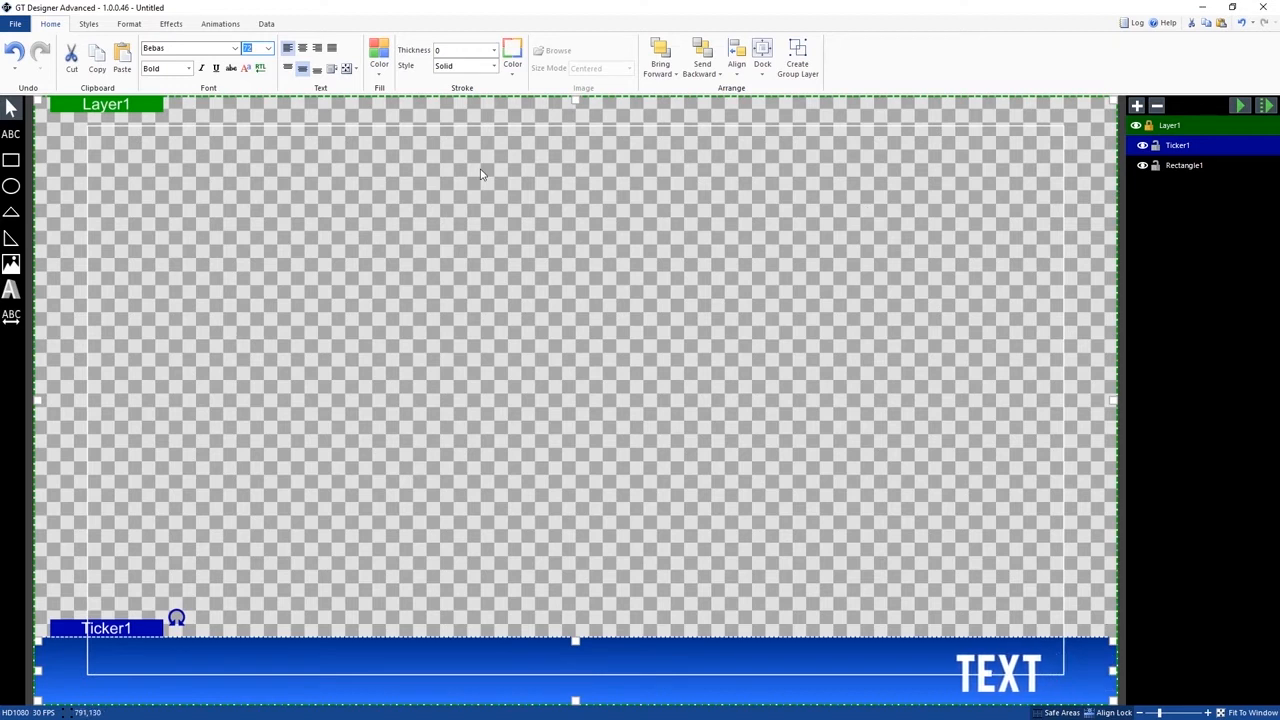
Open the ticker's text for editing and close it without entering new text
double_click(958, 660)
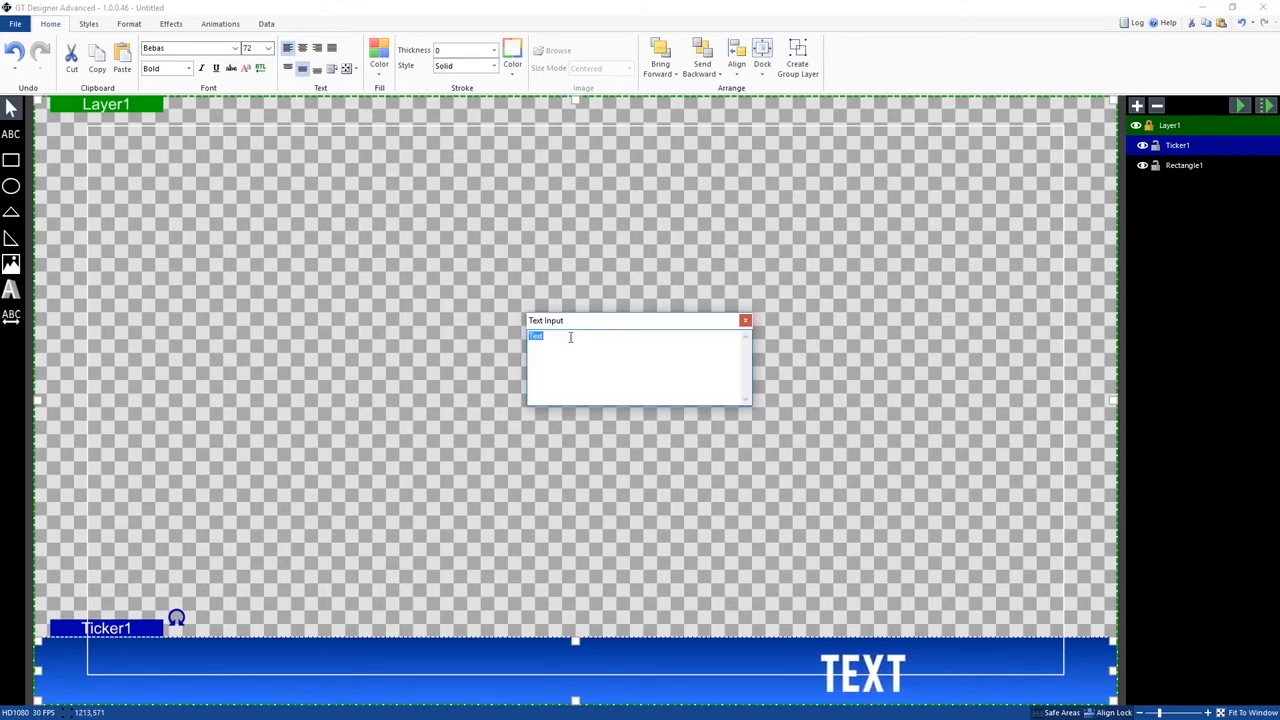
left_click(745, 320)
left_click(643, 362)
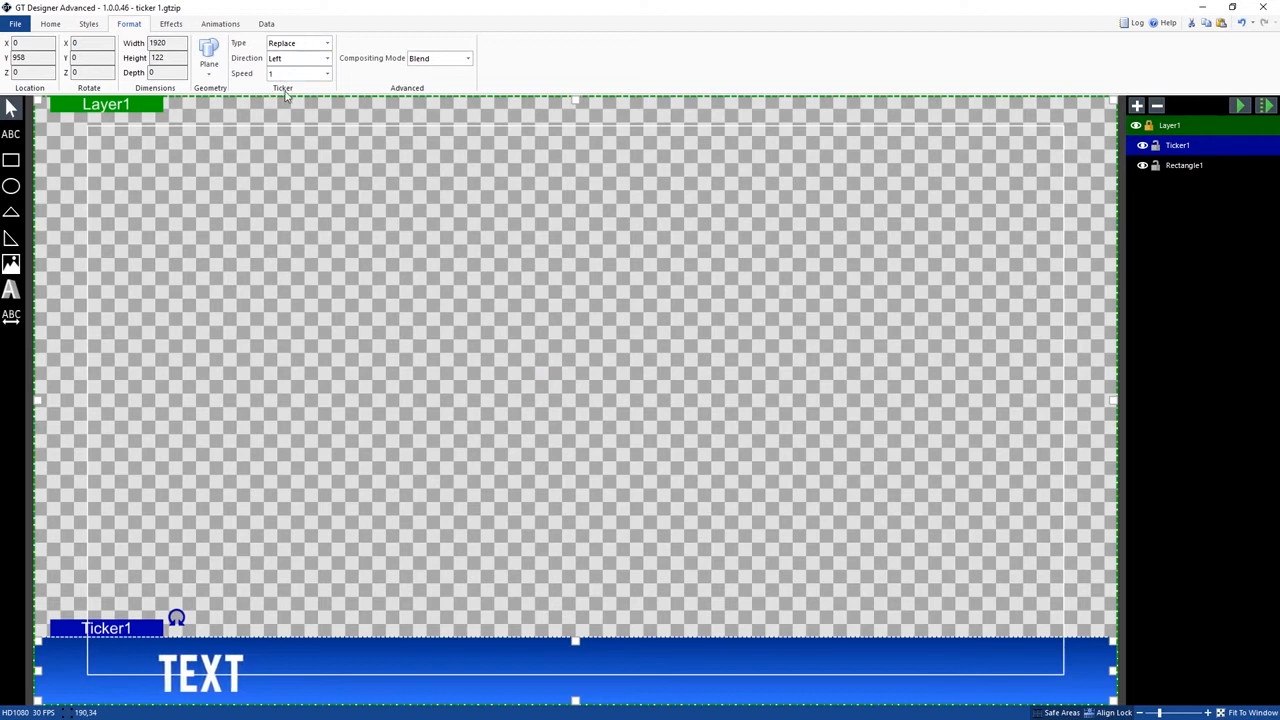
Try the ticker's scroll direction Right, and return it to Left
left_click(306, 46)
left_click(300, 58)
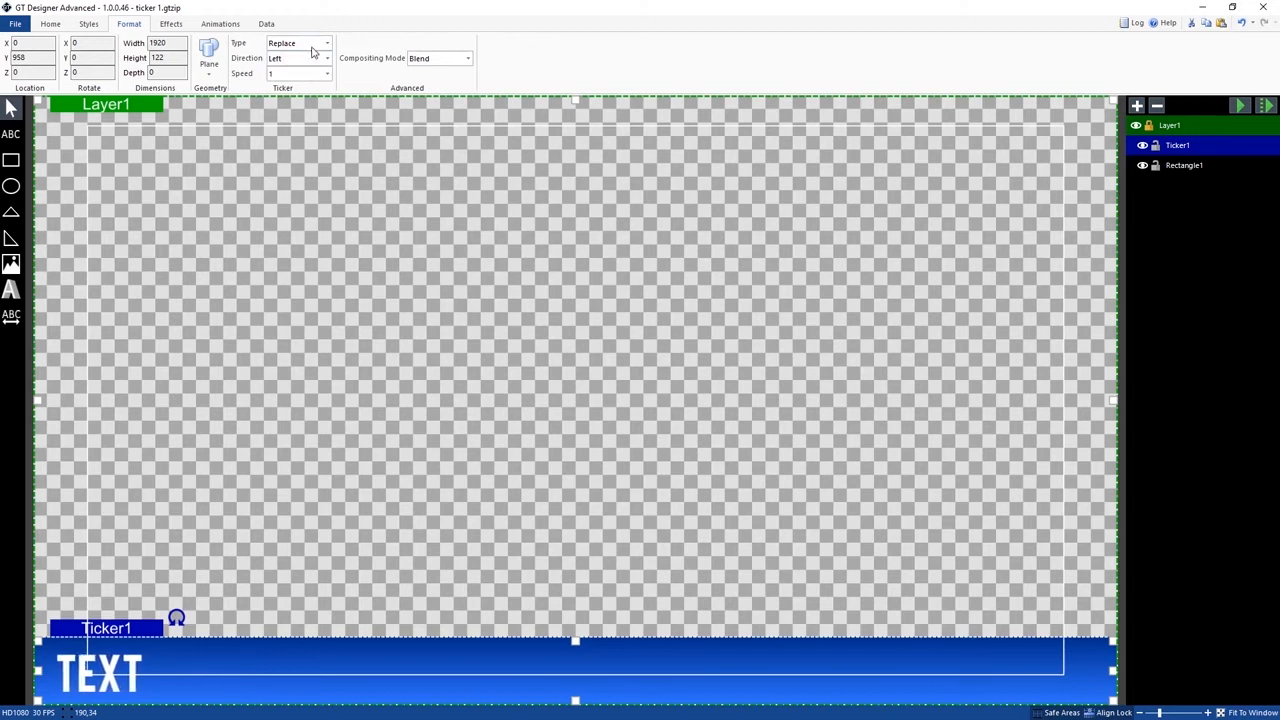
left_click(306, 44)
left_click(306, 44)
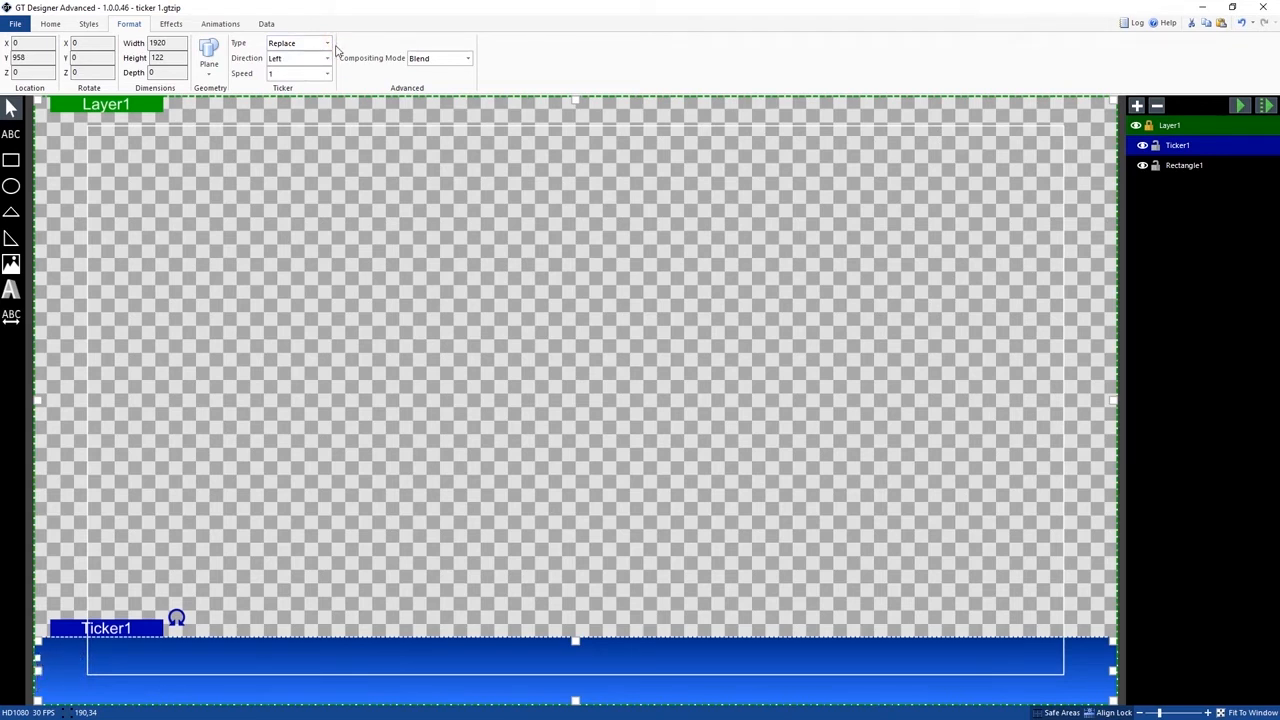
left_click(277, 59)
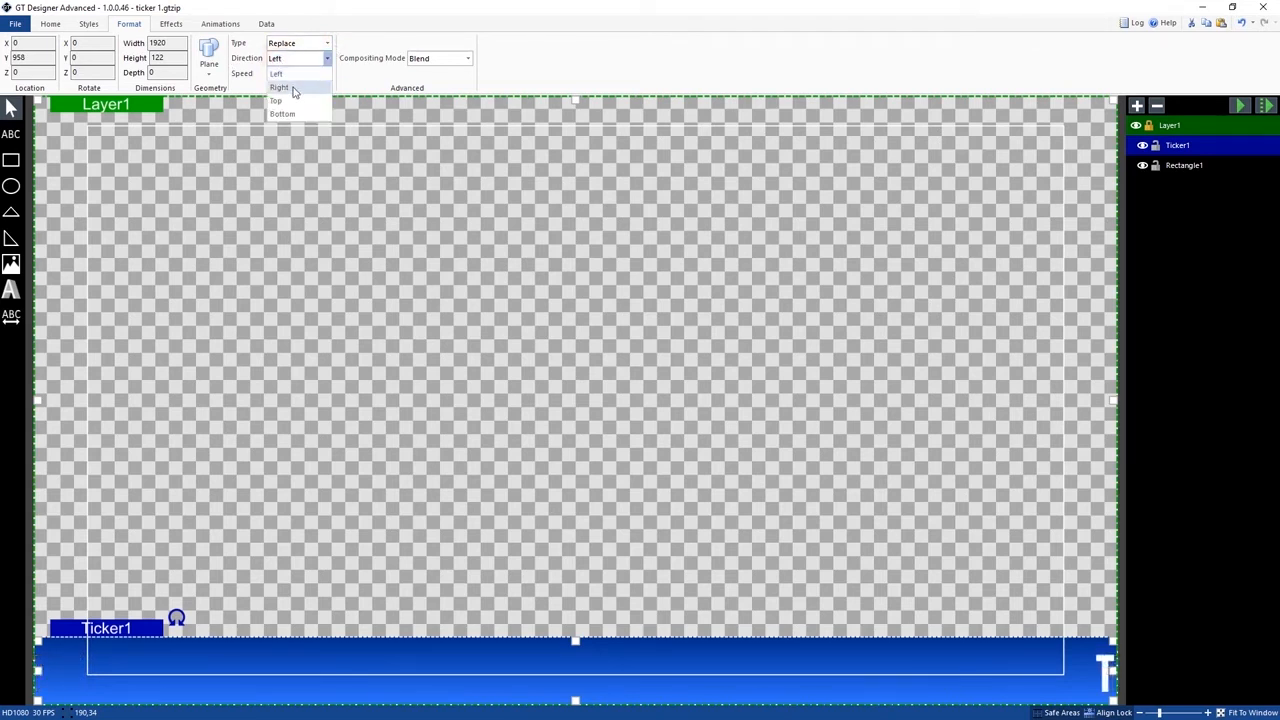
left_click(304, 87)
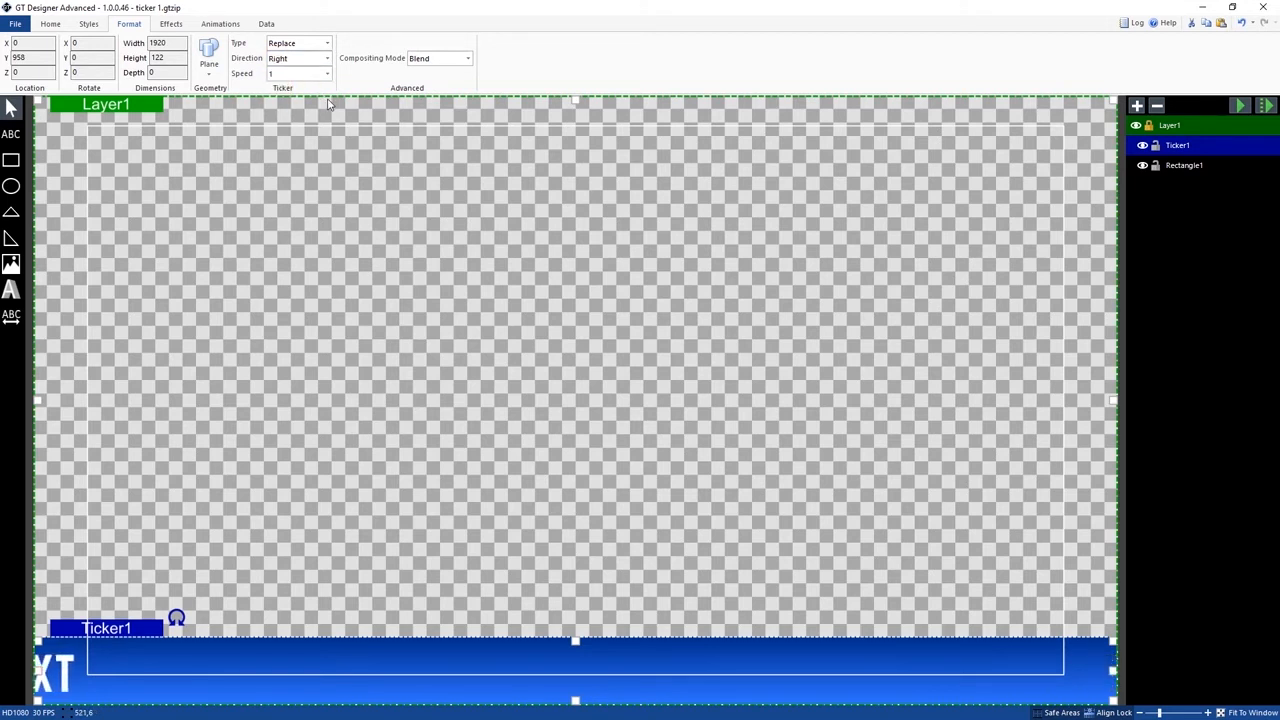
left_click(300, 59)
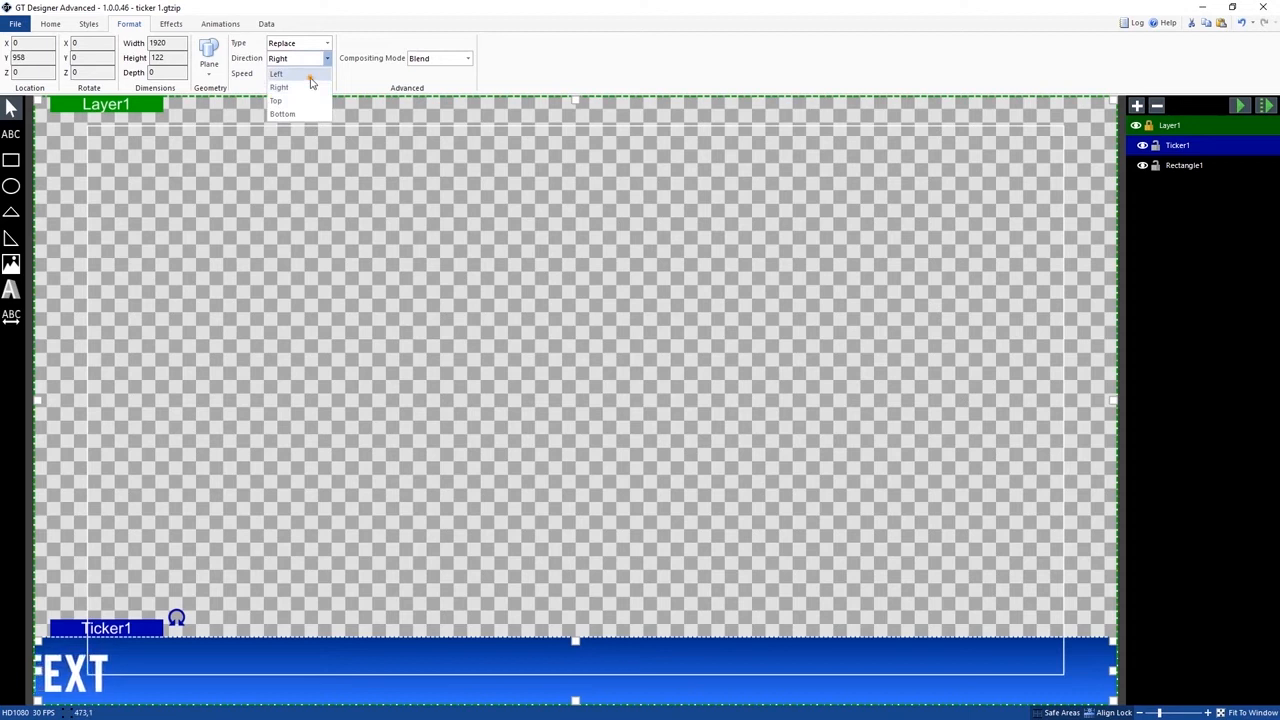
left_click(306, 74)
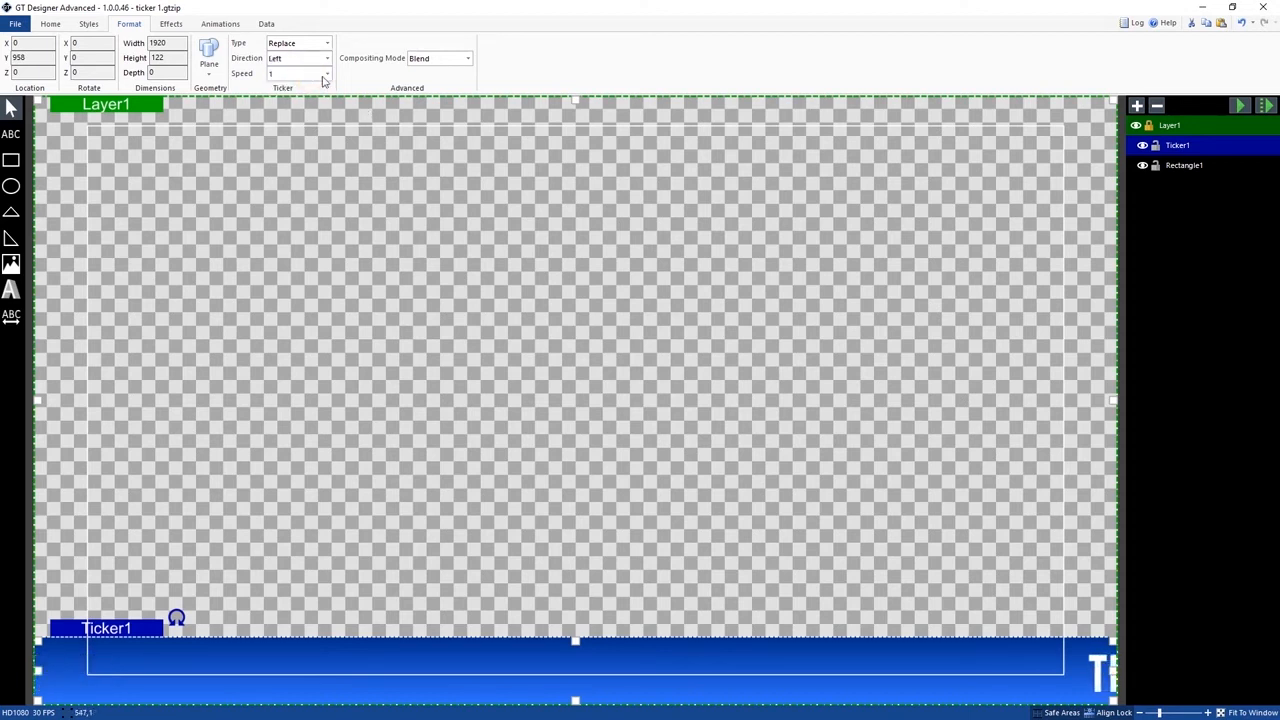
left_click(327, 73)
left_click(328, 187)
left_click_drag(328, 187, 325, 105)
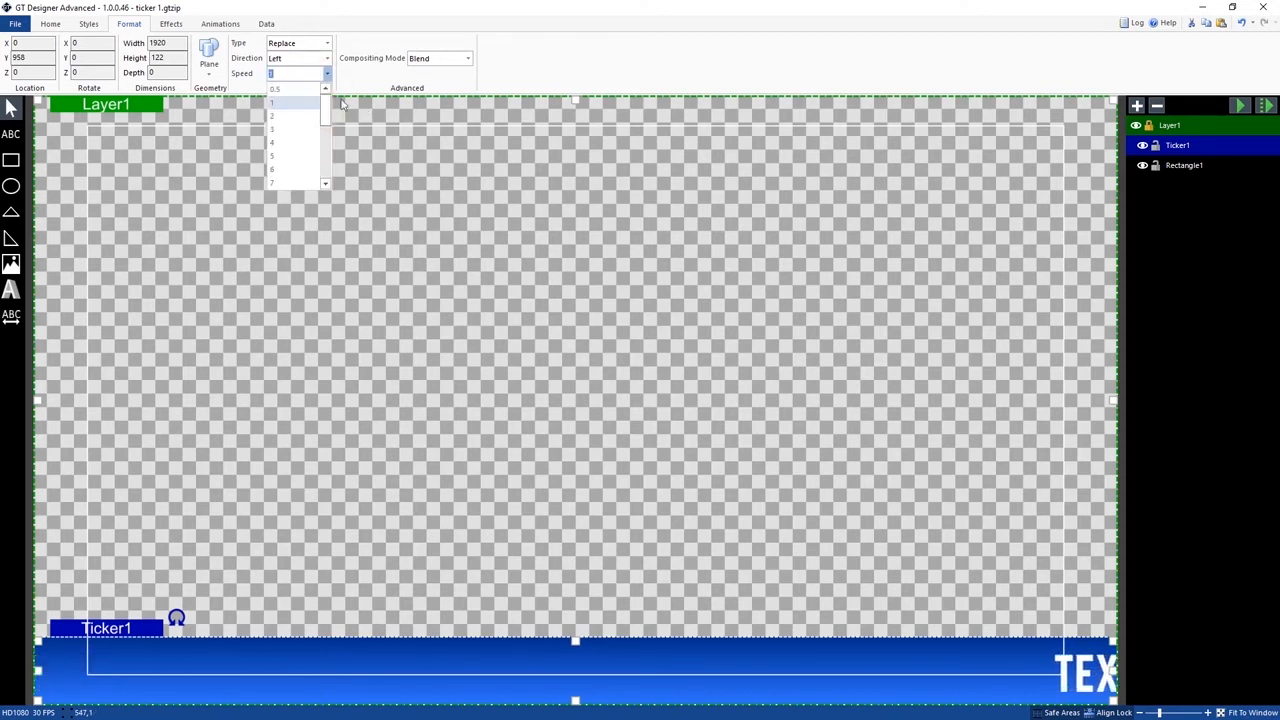
left_click(401, 84)
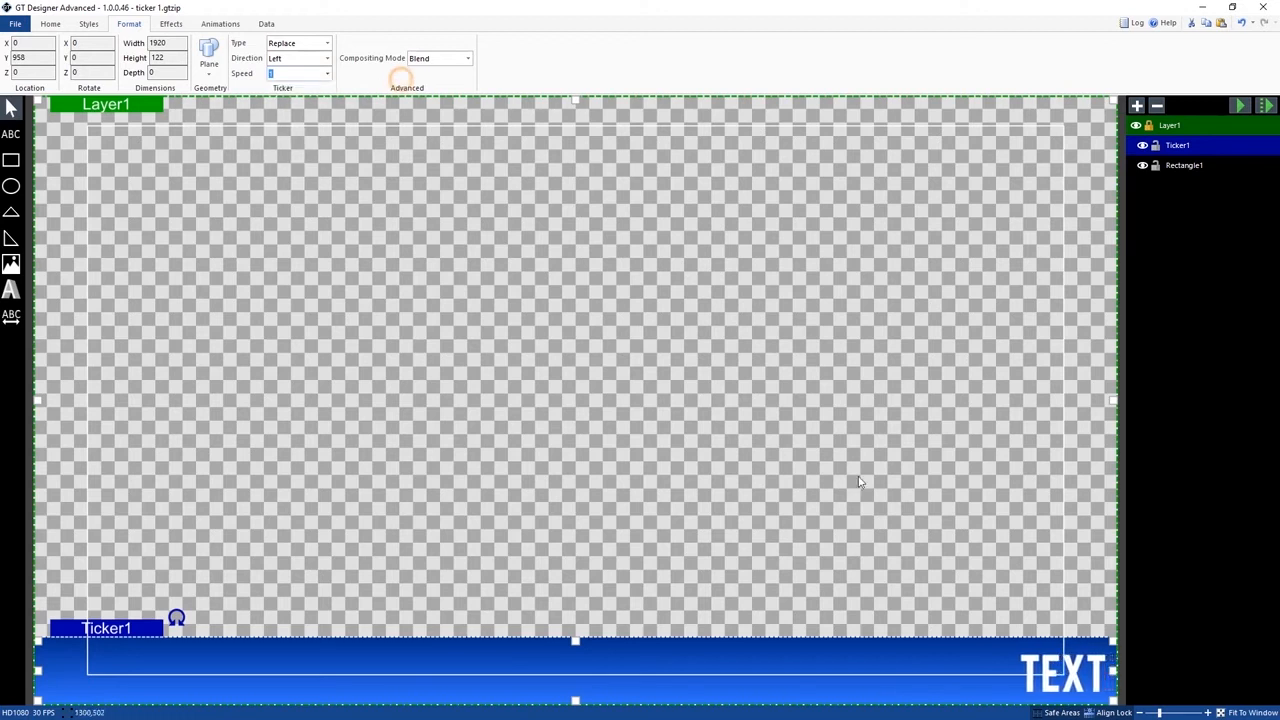
Save the title over the existing file ticker 1.gtzip in the GT Video folder
left_click(15, 23)
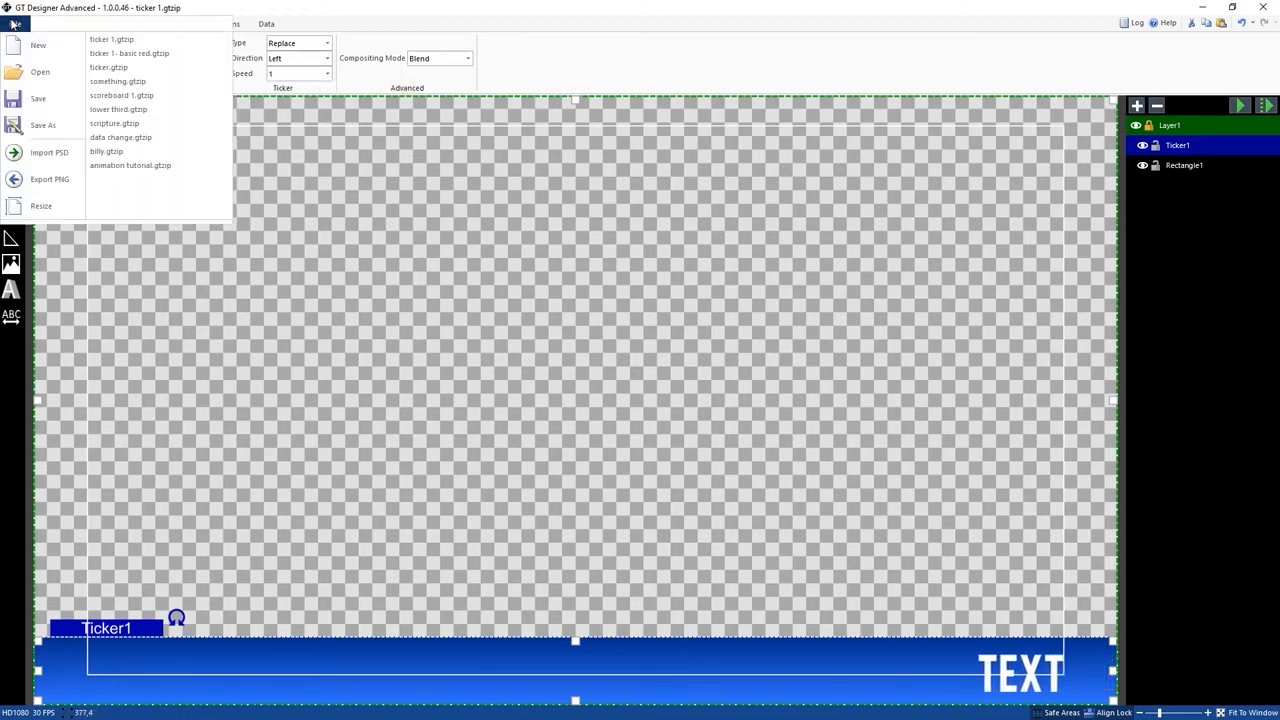
left_click(45, 125)
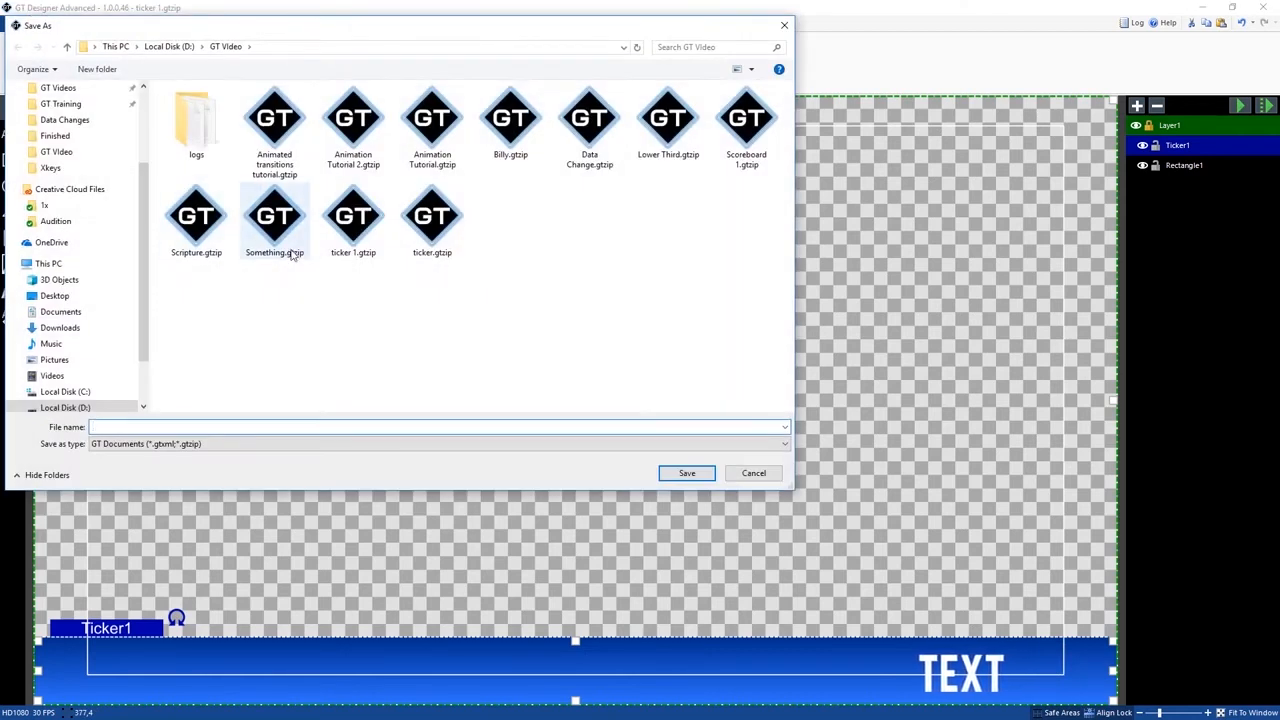
left_click(353, 225)
left_click(692, 475)
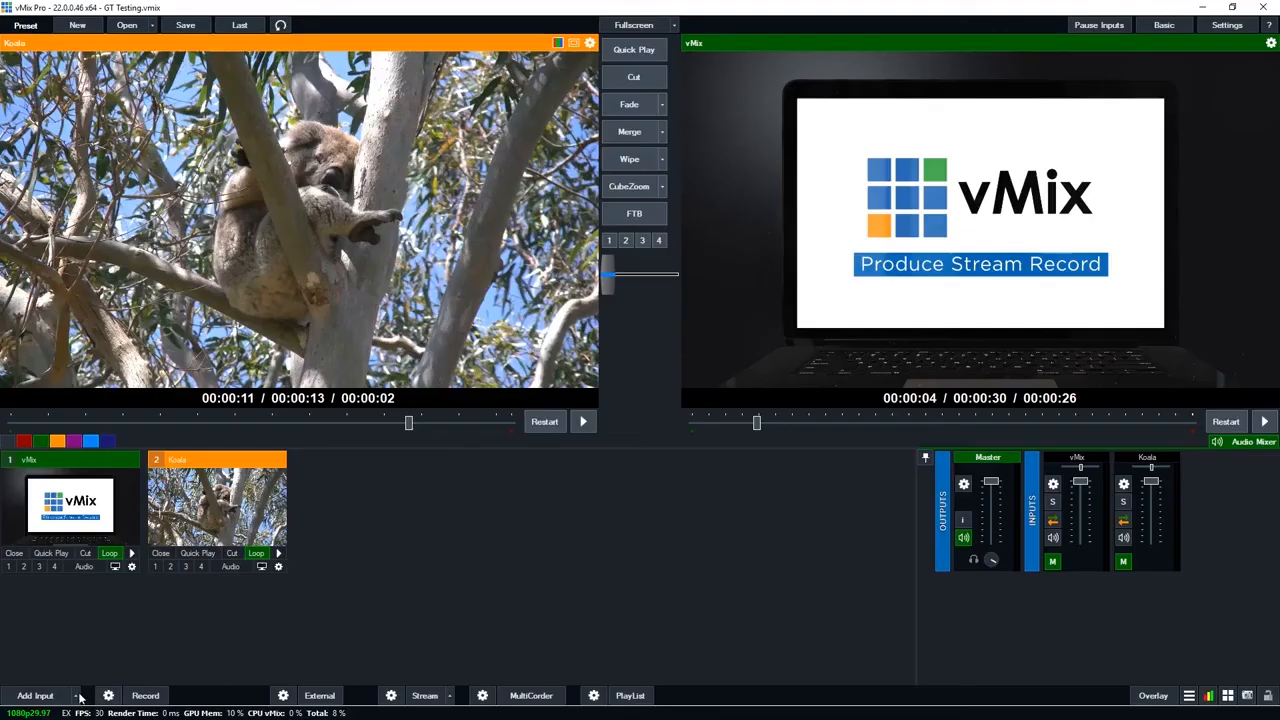
Switch to vMix and add the recent title "ticker 1" as a Title/XAML input
left_click(80, 697)
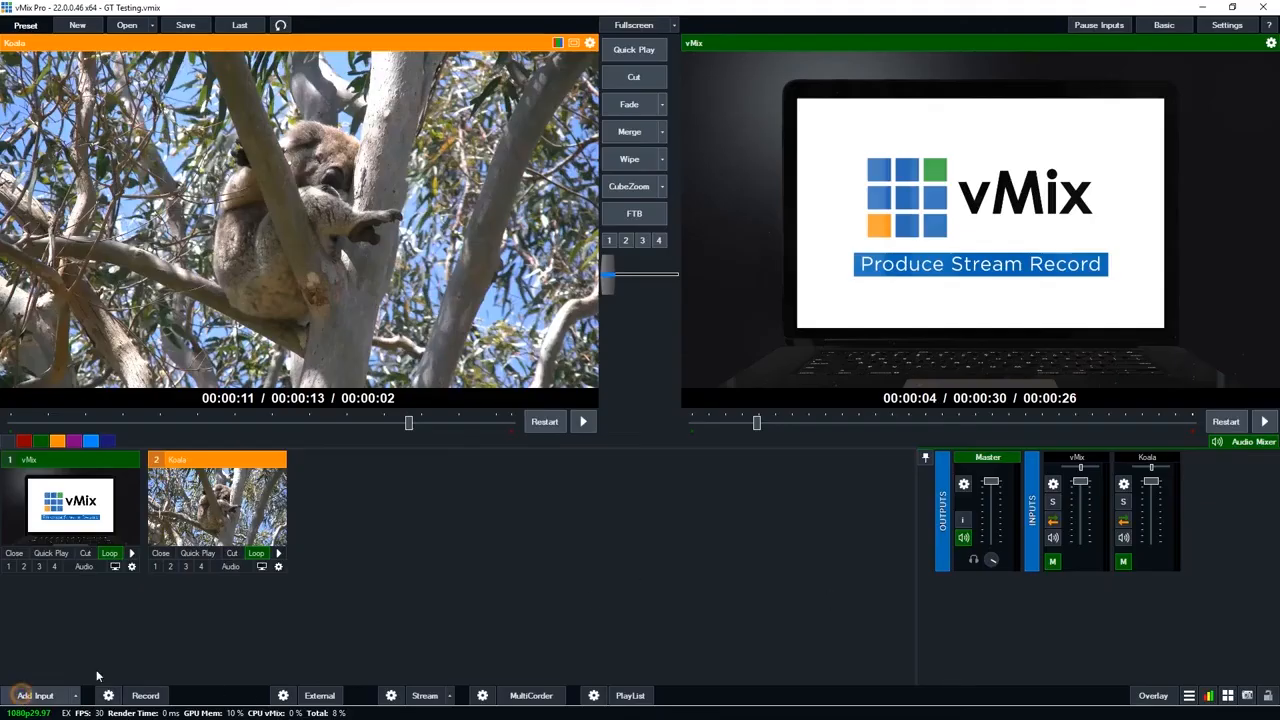
left_click(314, 462)
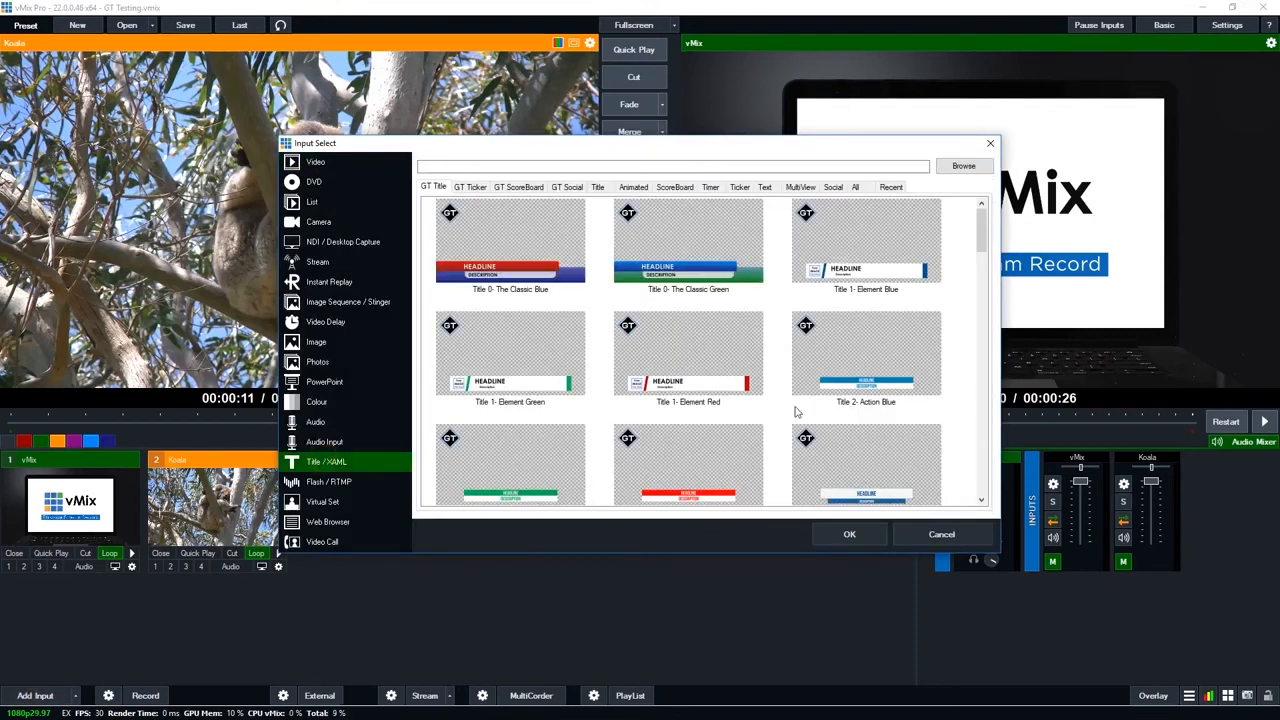
left_click(889, 187)
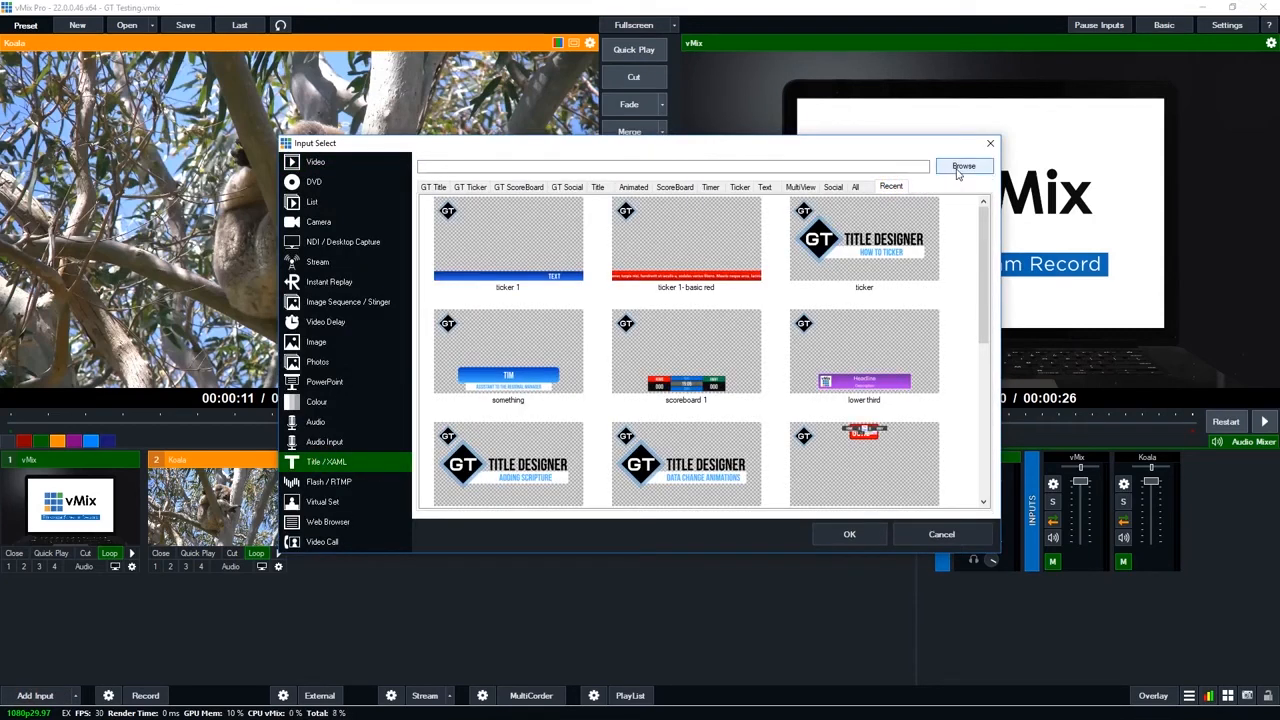
left_click(510, 240)
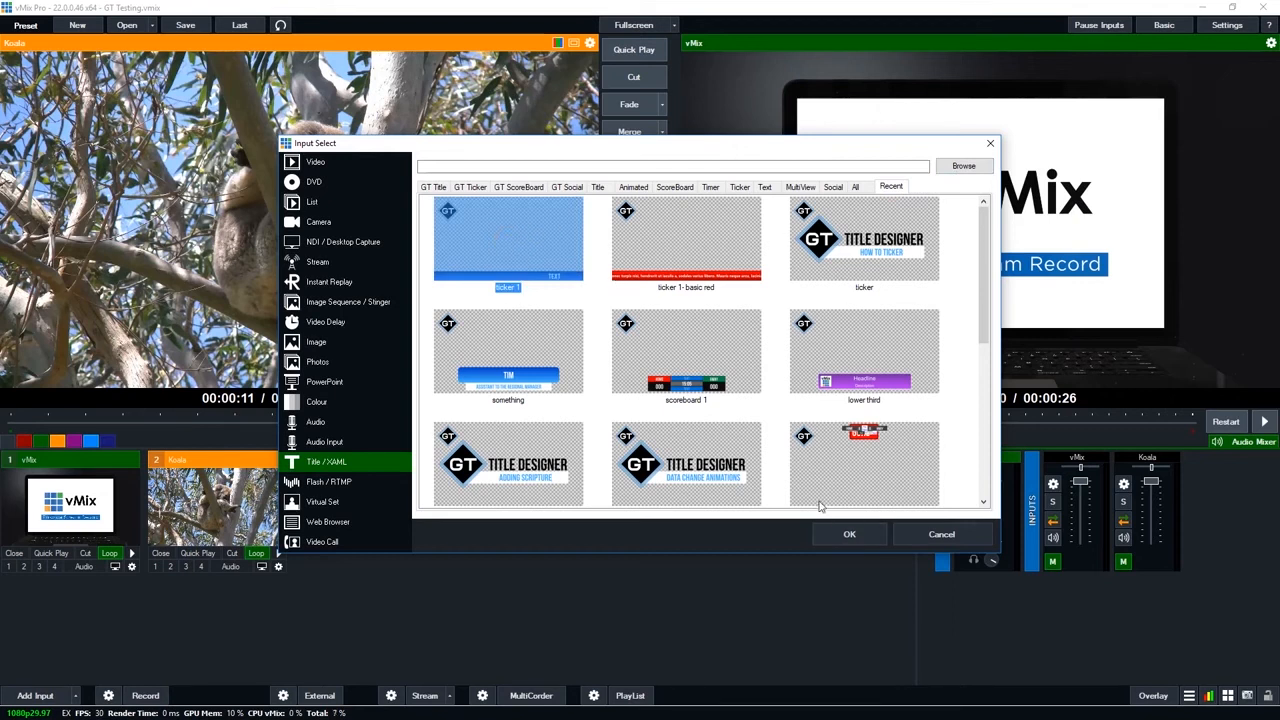
left_click(838, 540)
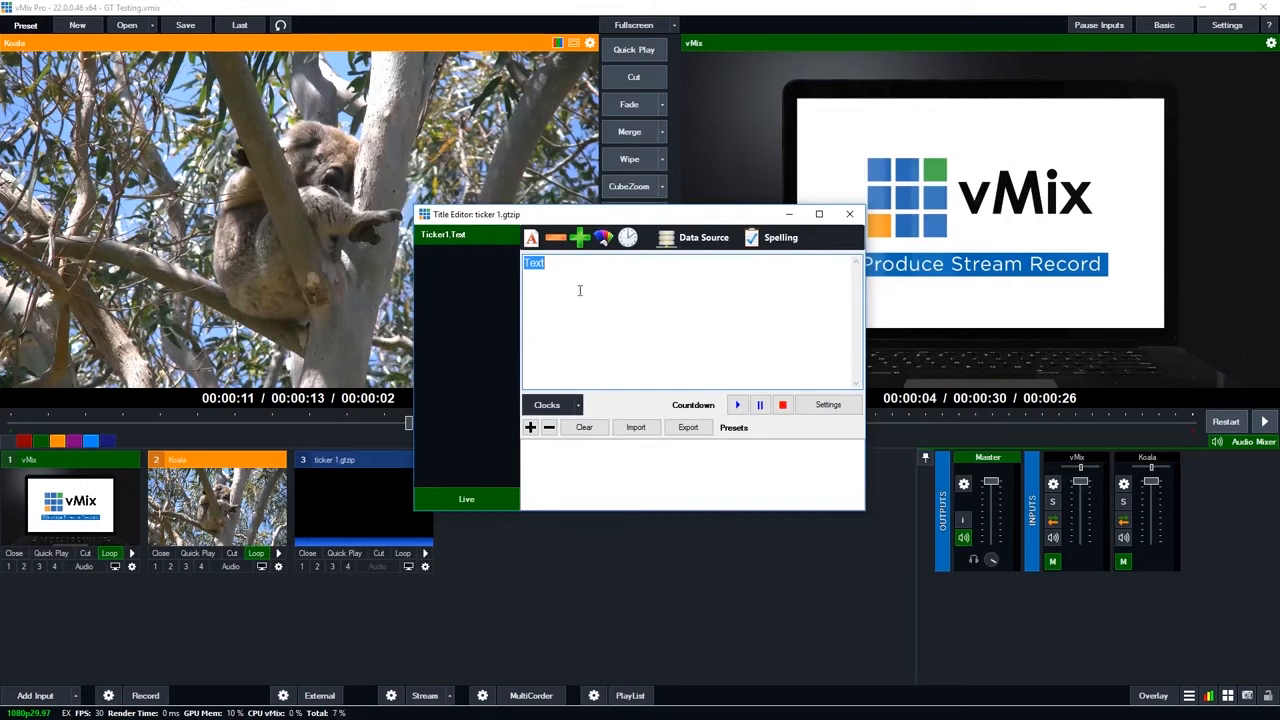
Fill the ticker's text with several lines of repeated "Text" and put the ticker input on overlay 1
left_click_drag(564, 267, 522, 269)
left_click_drag(574, 264, 476, 250)
left_click(592, 260)
key("ctrl+c")
key("ctrl+v")
key("ctrl+v")
key("ctrl+v")
key("ctrl+v")
key("ctrl+v")
key("ctrl+v")
key("ctrl+v")
key("ctrl+v")
key("ctrl+v")
key("ctrl+v")
key("ctrl+v")
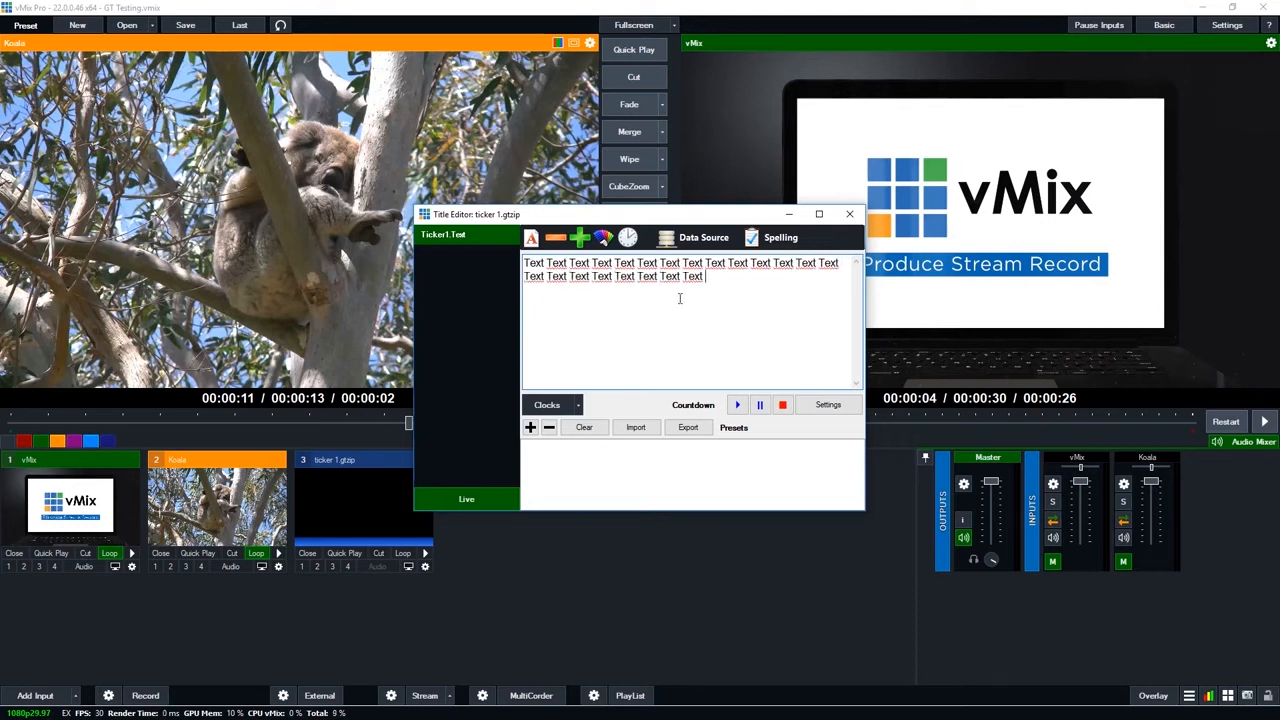
key("ctrl+v")
key("ctrl+v")
key("ctrl+v")
key("ctrl+v")
key("ctrl+v")
key("ctrl+v")
key("ctrl+v")
key("ctrl+v")
key("ctrl+v")
key("ctrl+v")
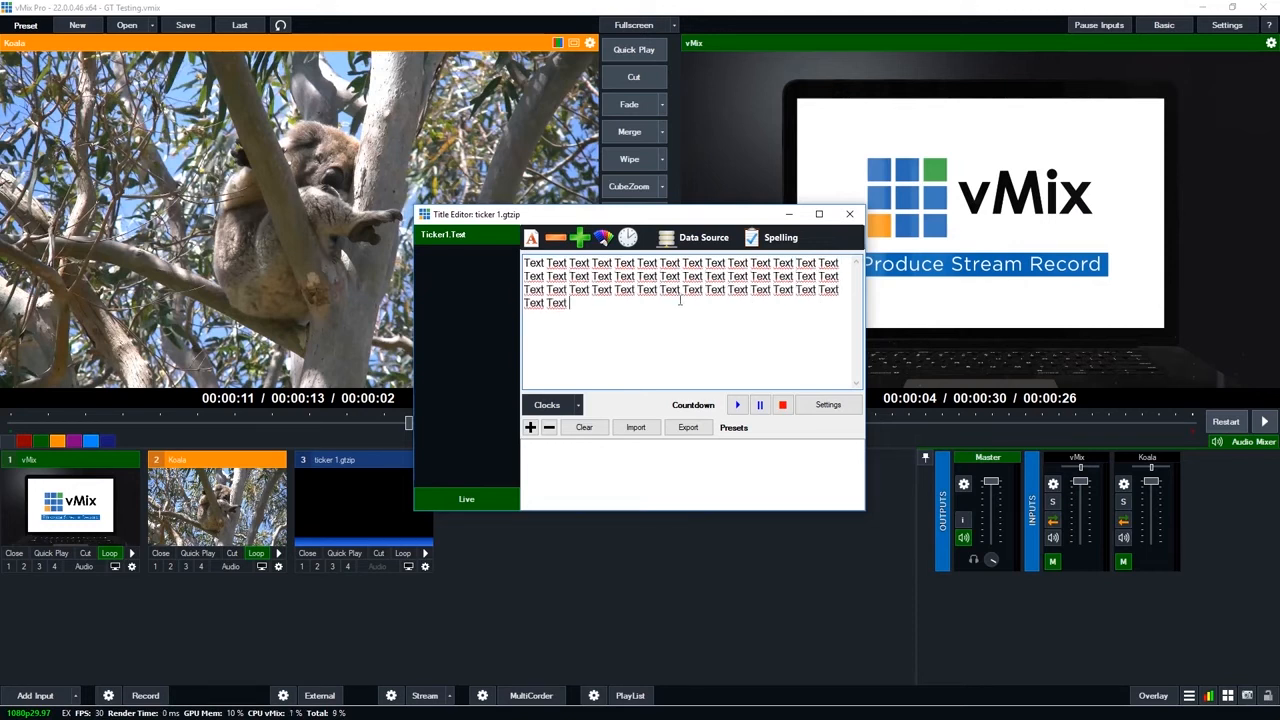
left_click(849, 213)
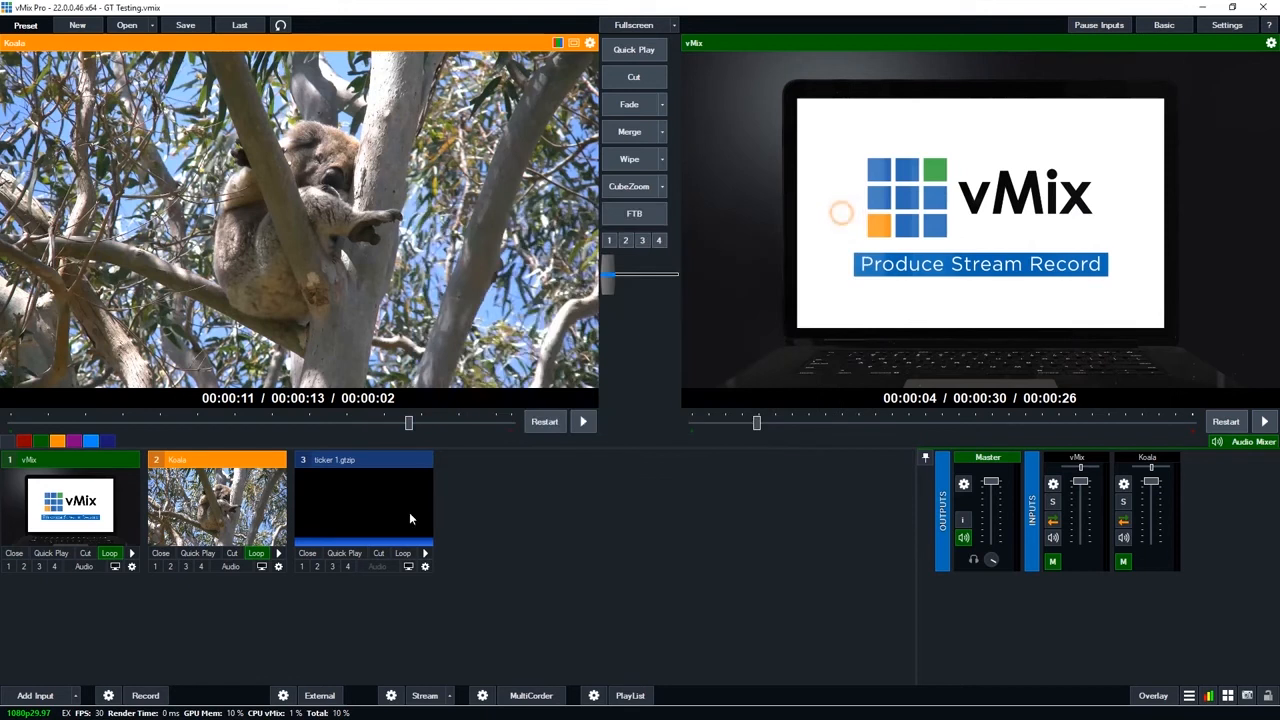
left_click(301, 566)
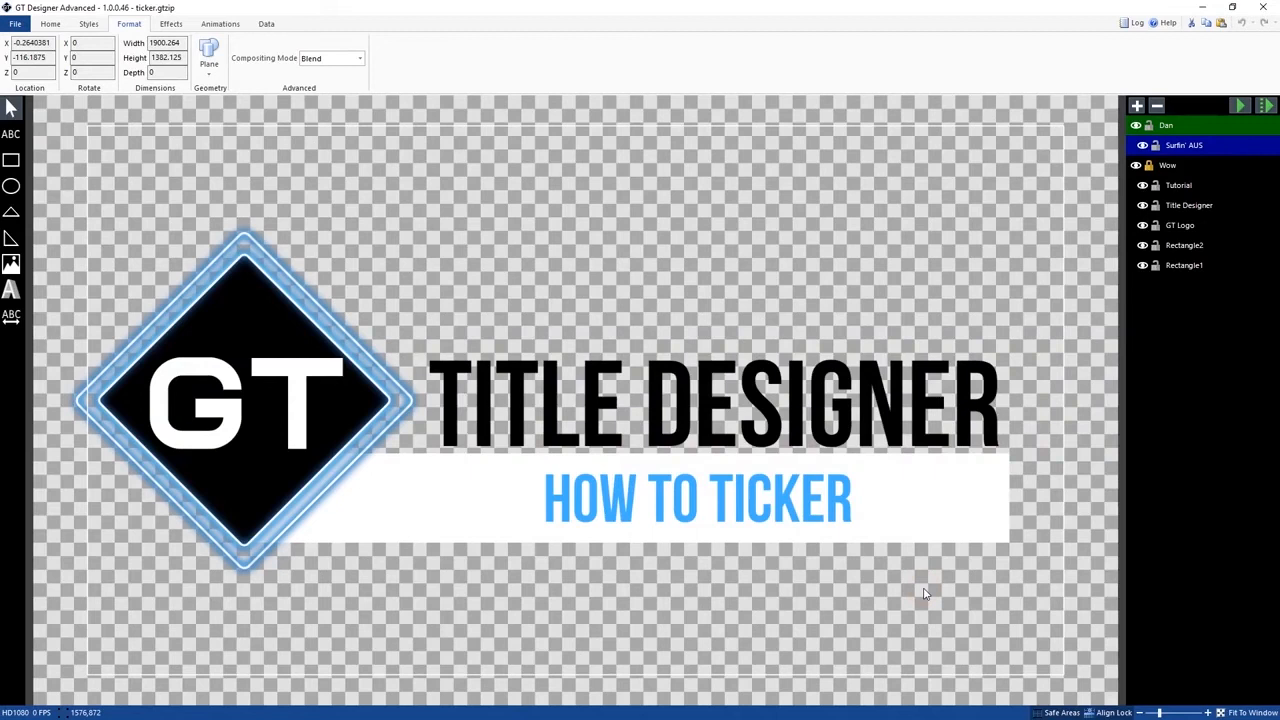
Switch to GT Designer and create a new HD1080 document
left_click(15, 23)
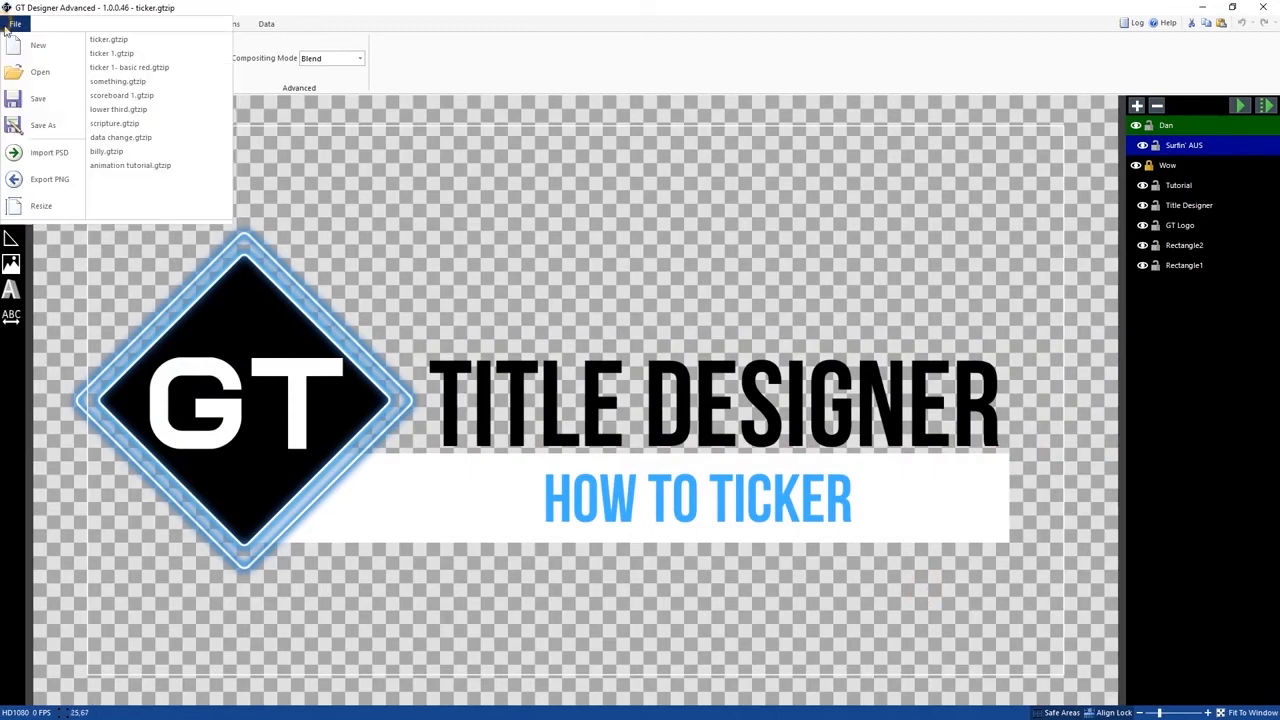
left_click(25, 42)
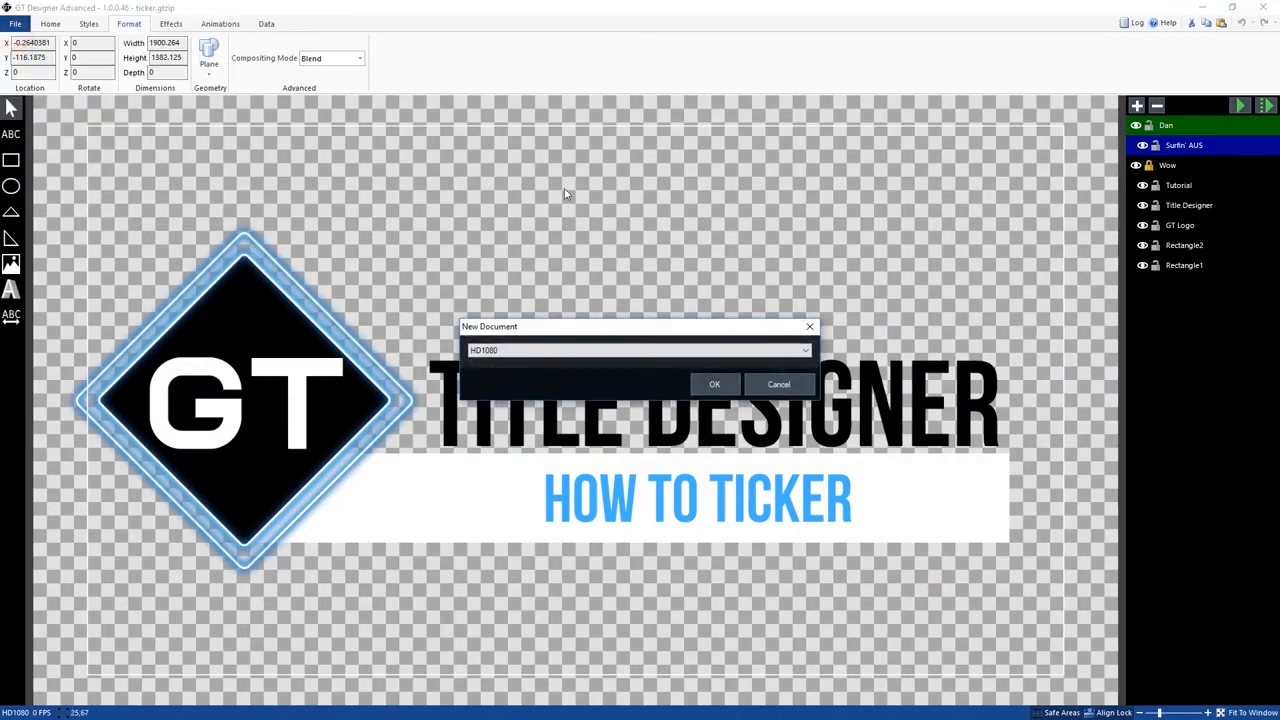
left_click(703, 376)
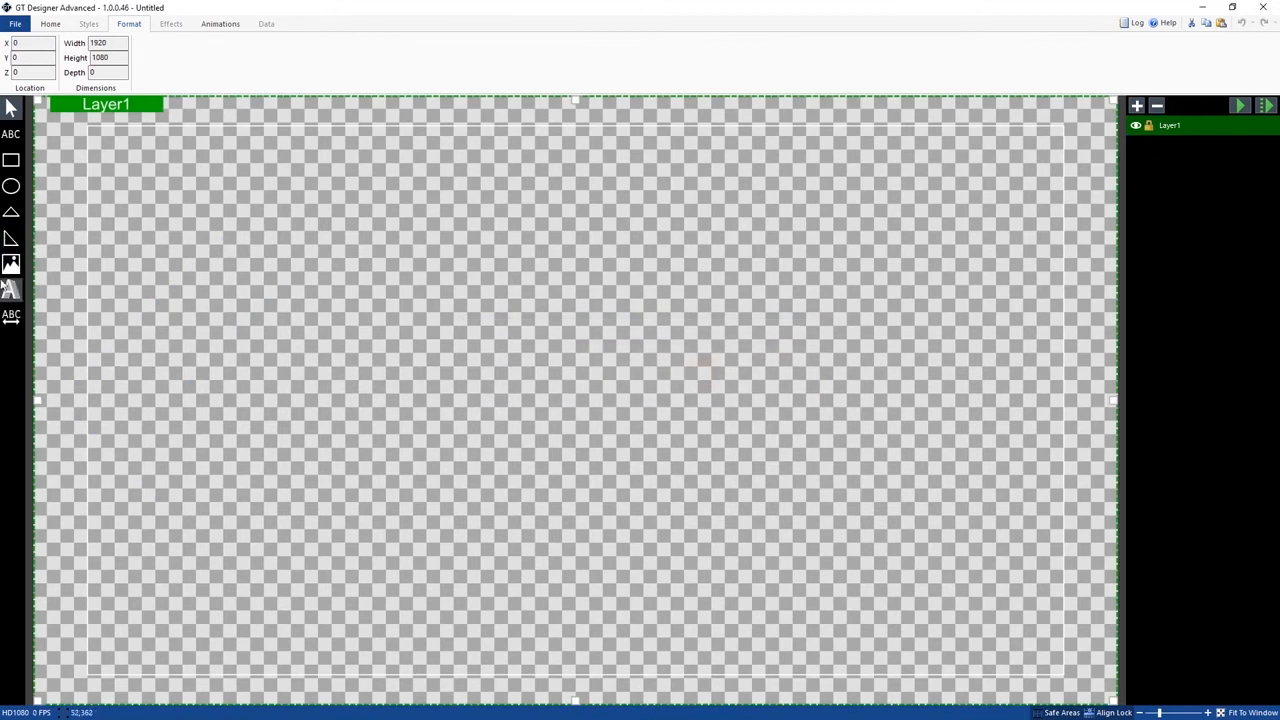
Draw a large rectangle about 1086 wide and 929 high, and center it horizontally on the canvas
left_click(11, 160)
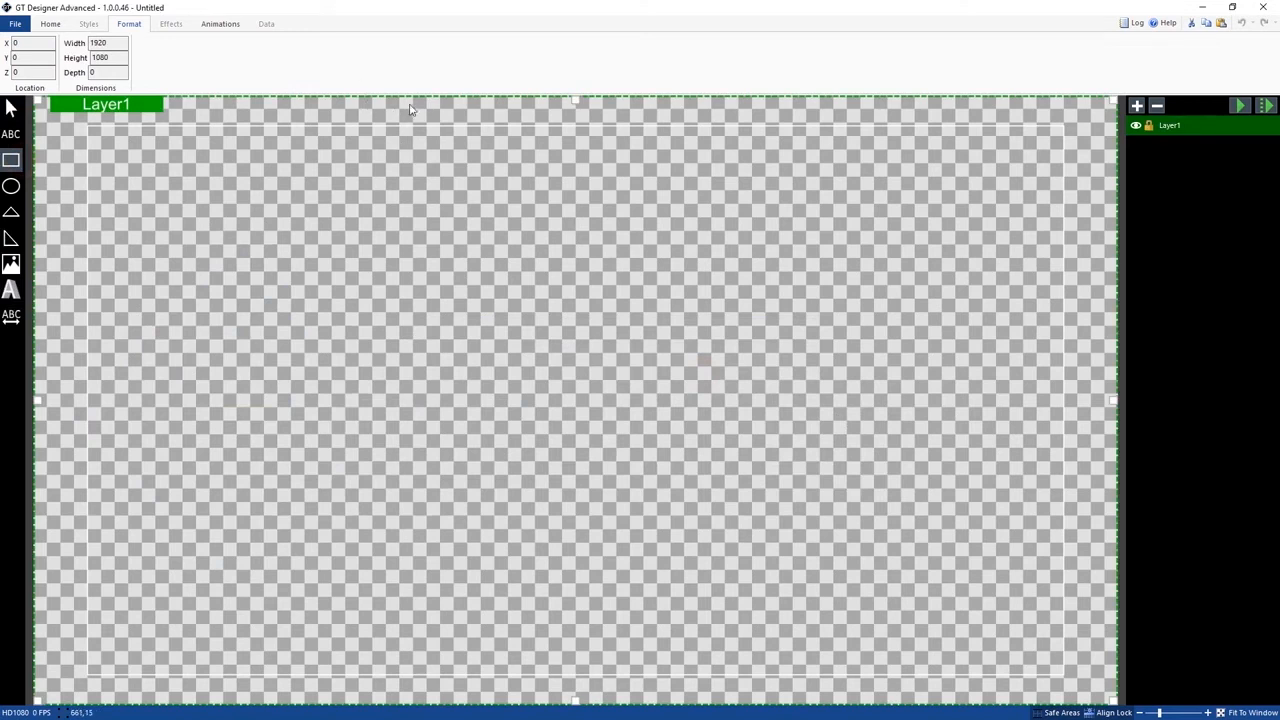
left_click_drag(245, 141, 856, 664)
right_click(690, 558)
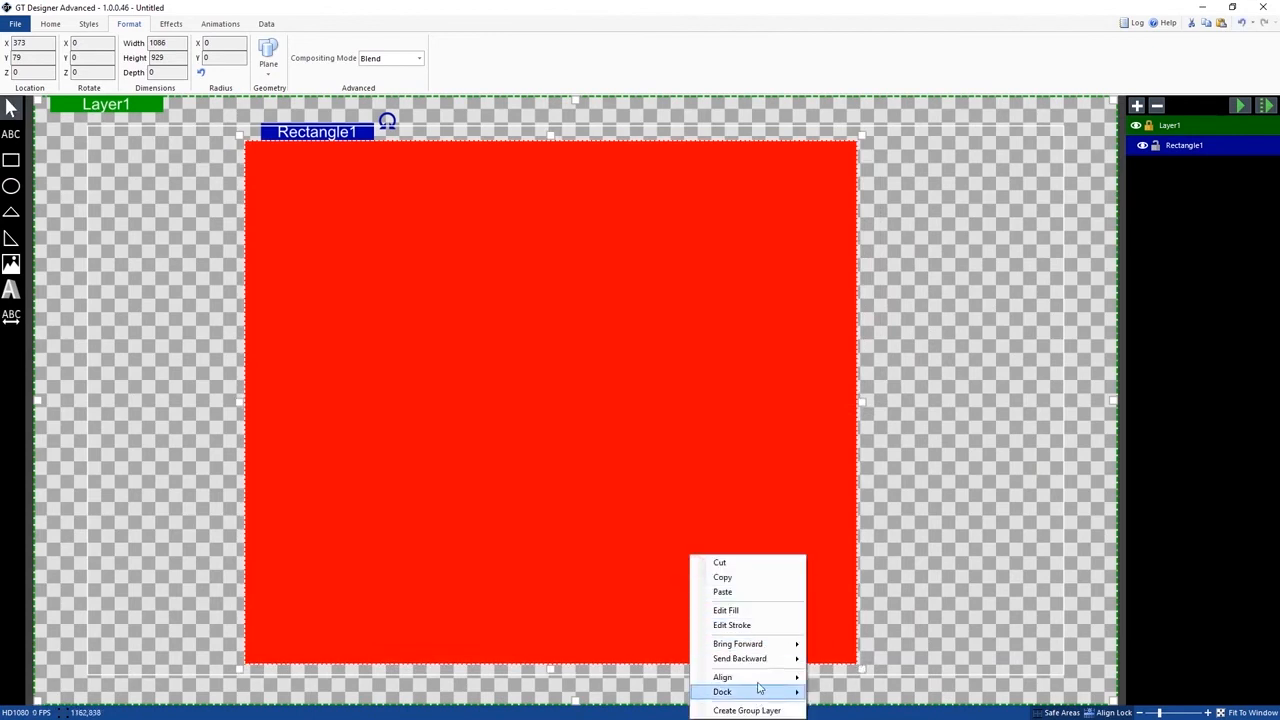
mouse_move(760, 678)
left_click(849, 666)
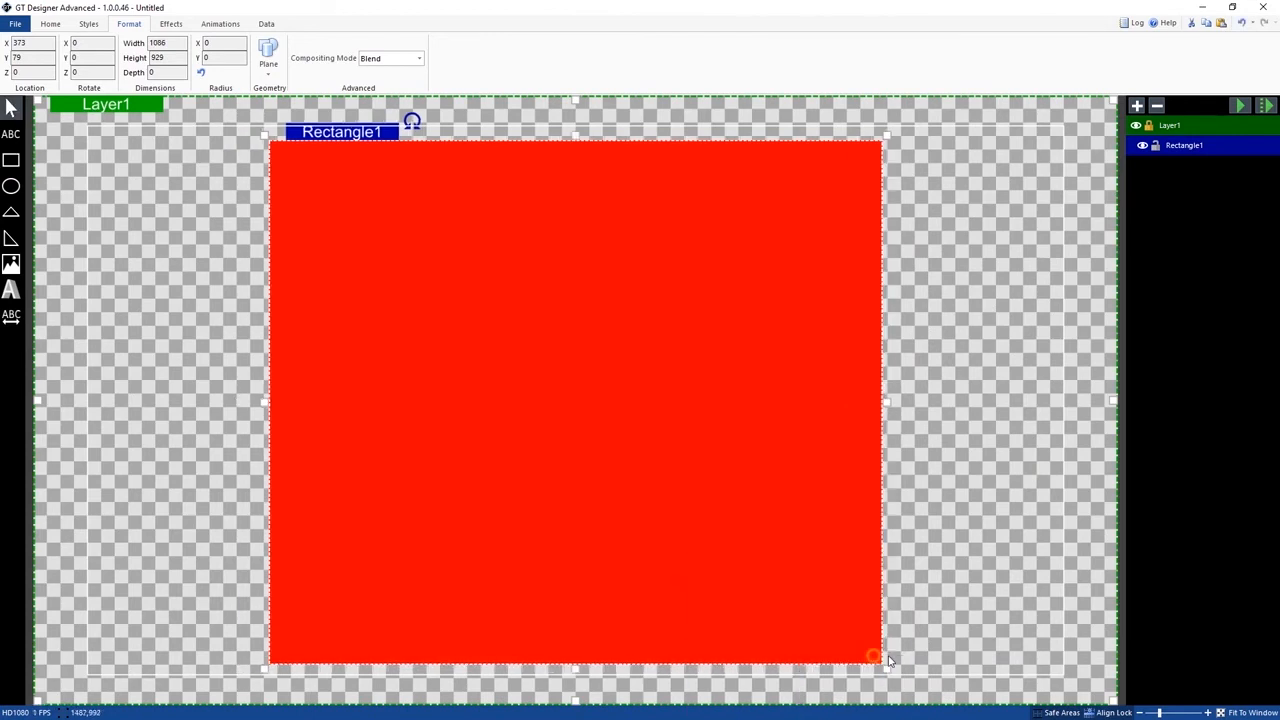
Fill the rectangle with the dark gray color "Black, Lighter 25%"
right_click(403, 267)
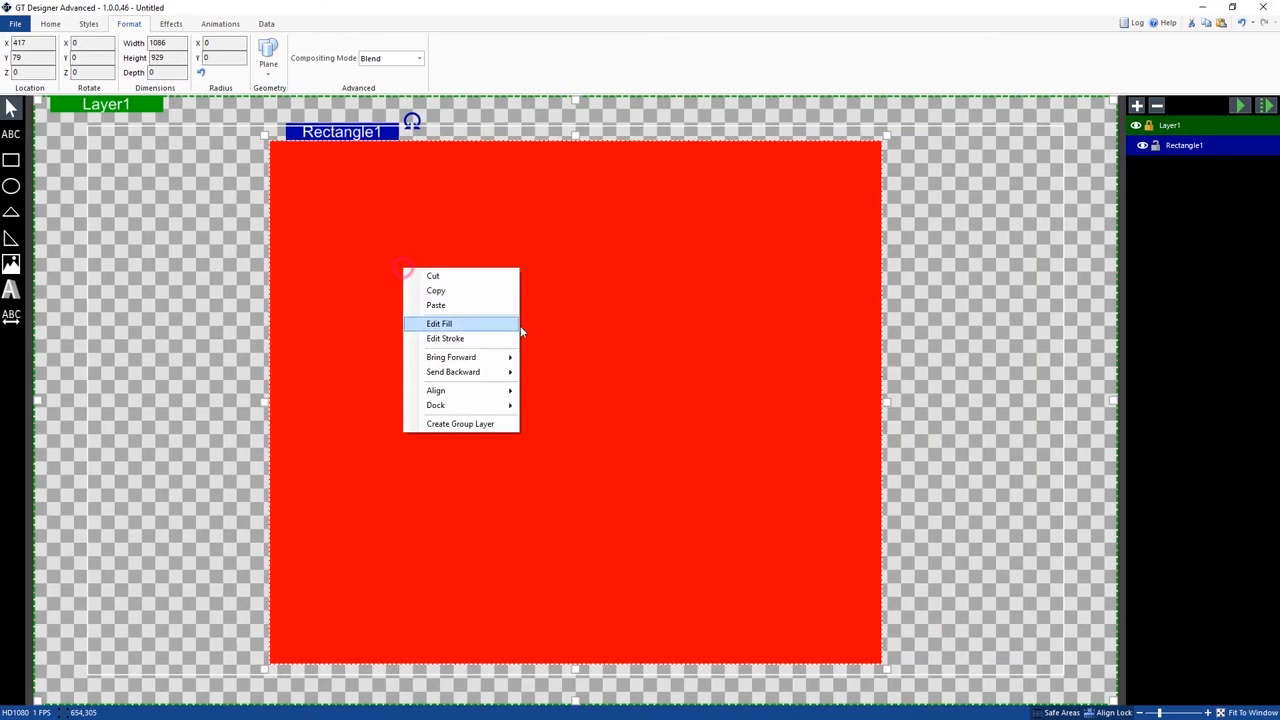
left_click(440, 339)
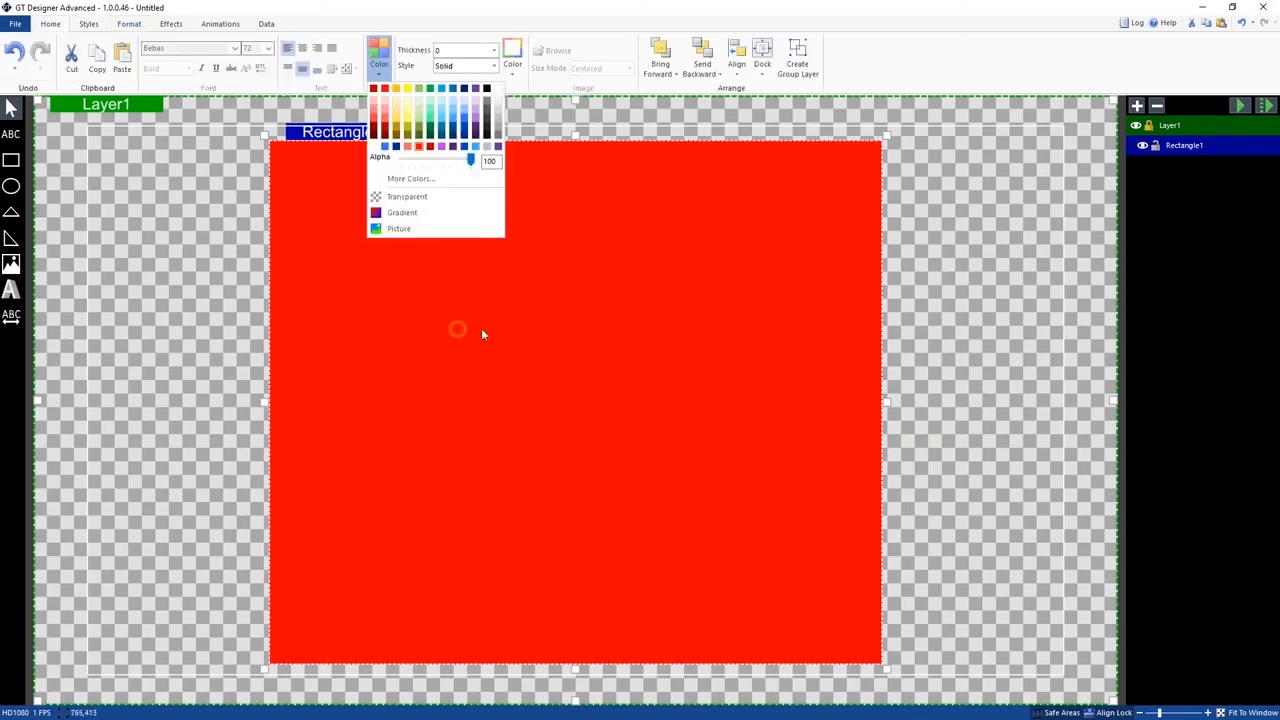
left_click(487, 108)
right_click(527, 204)
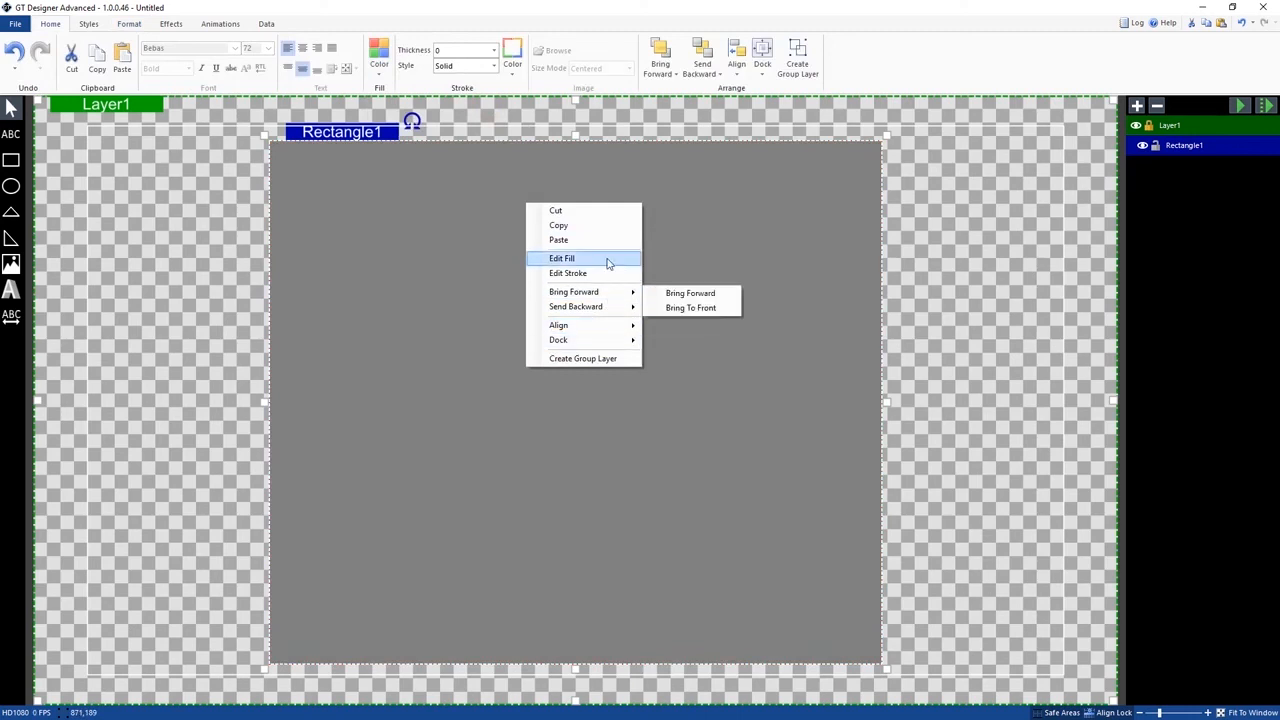
left_click(608, 258)
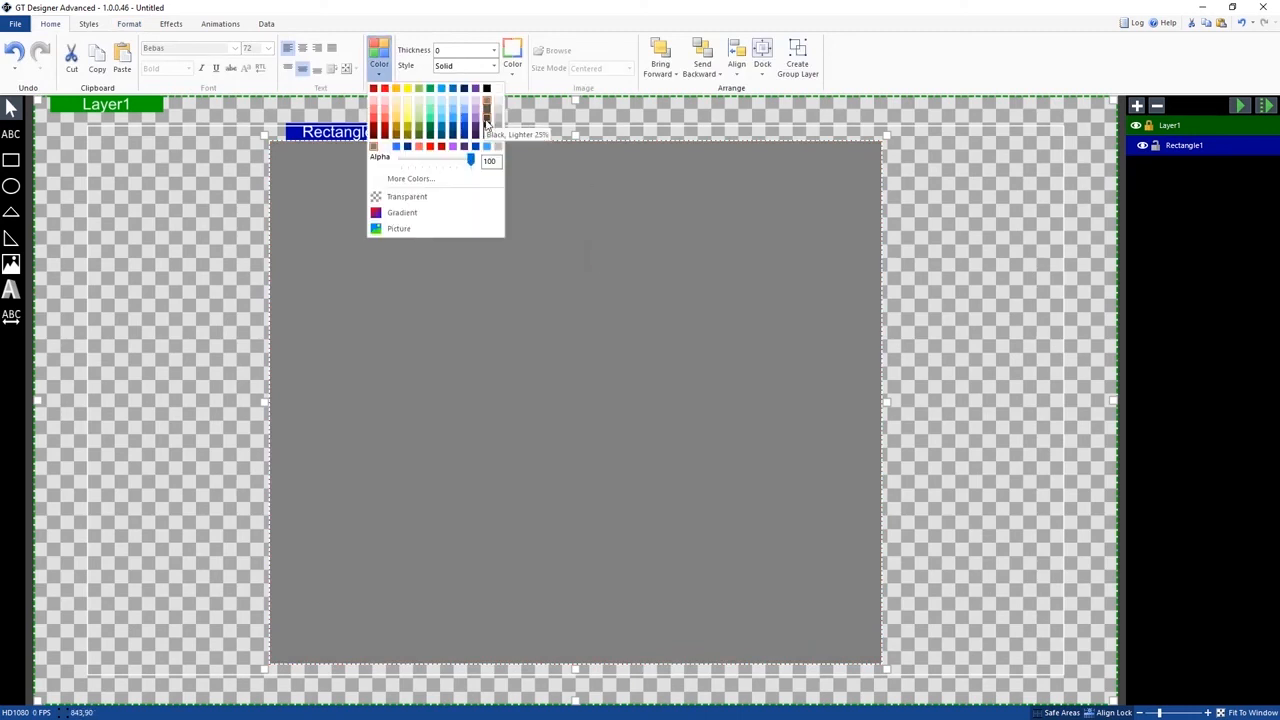
left_click(486, 124)
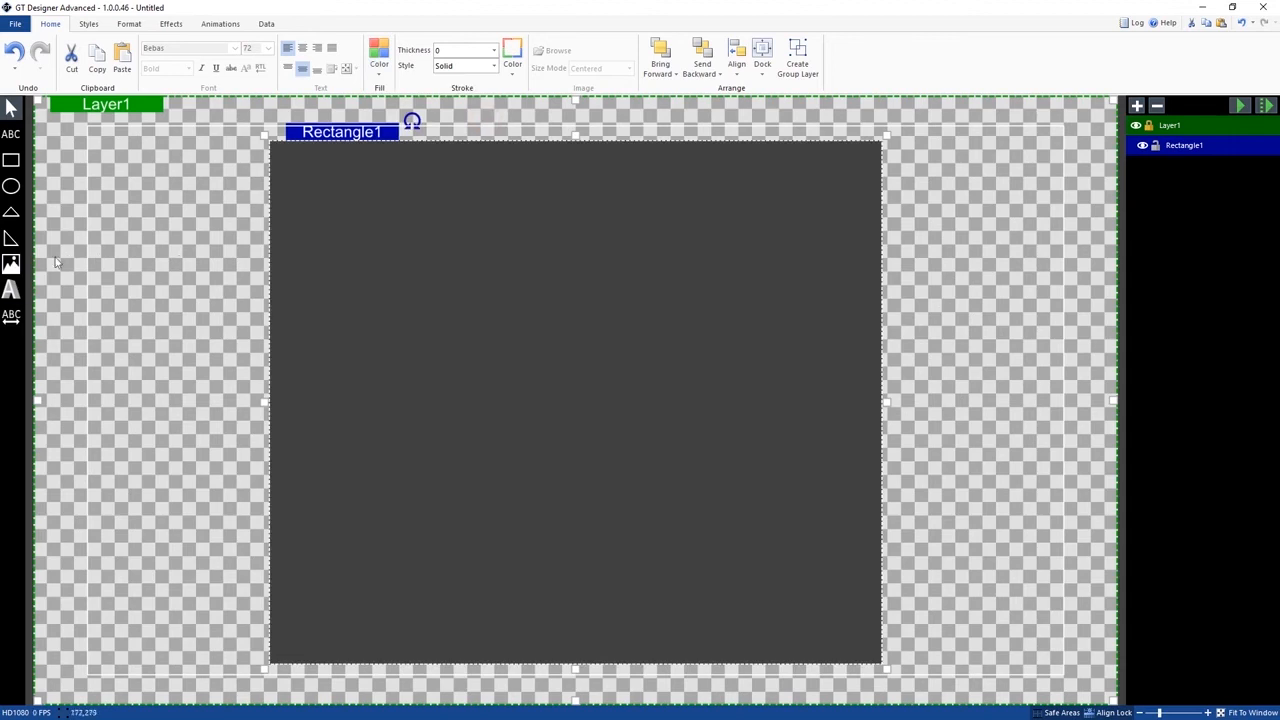
Draw a ticker over the gray rectangle and stretch its four sides to the rectangle's edges
left_click(10, 315)
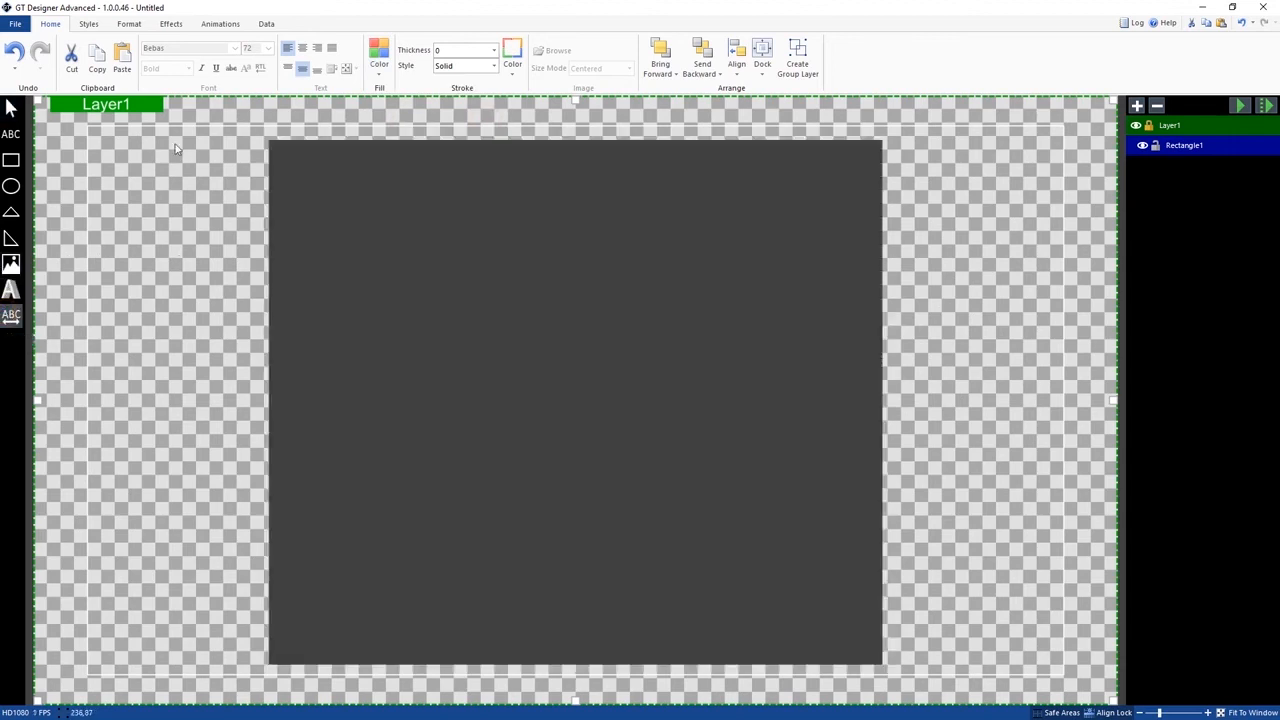
left_click_drag(279, 154, 852, 642)
left_click_drag(566, 646, 573, 664)
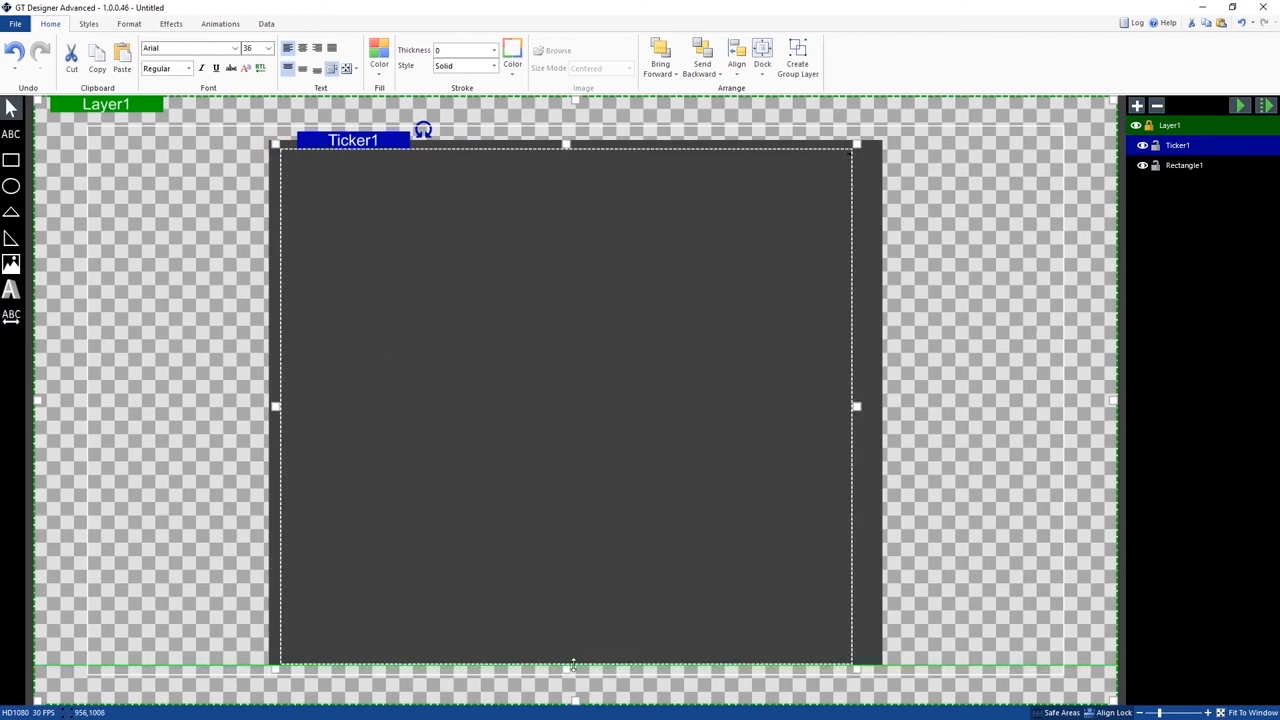
left_click_drag(857, 407, 888, 408)
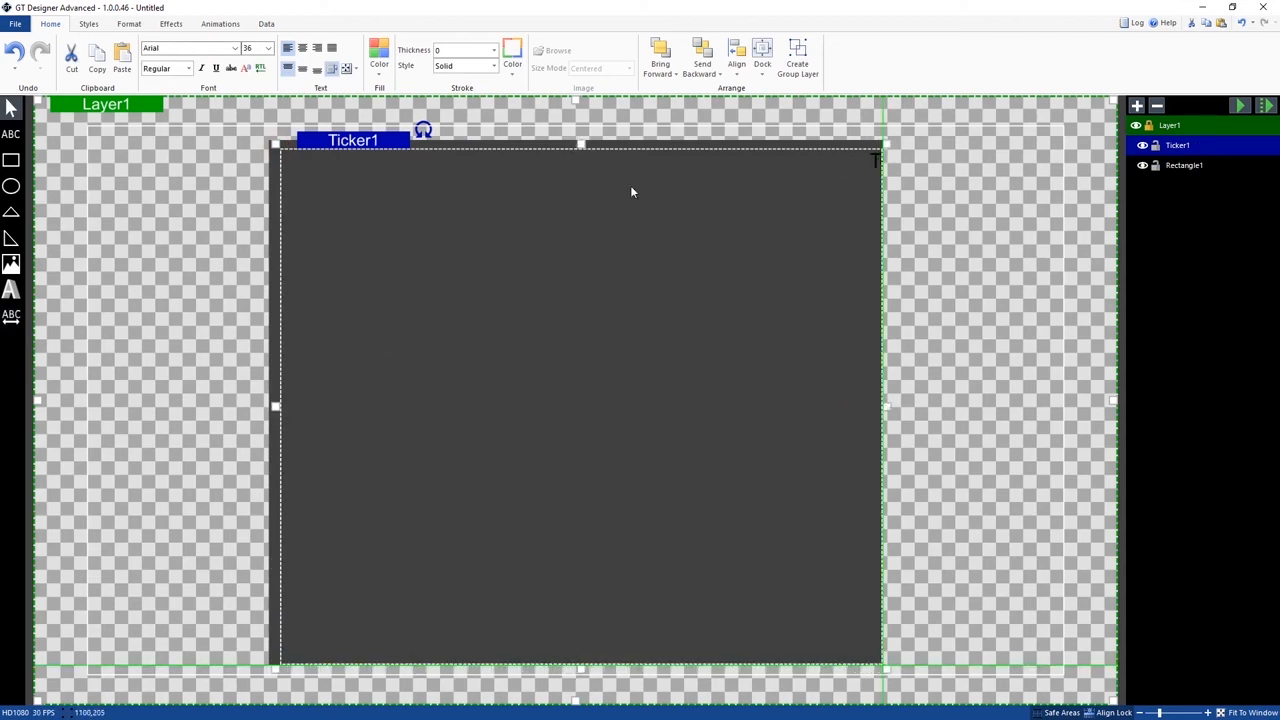
left_click_drag(584, 150, 585, 140)
left_click_drag(275, 402, 261, 404)
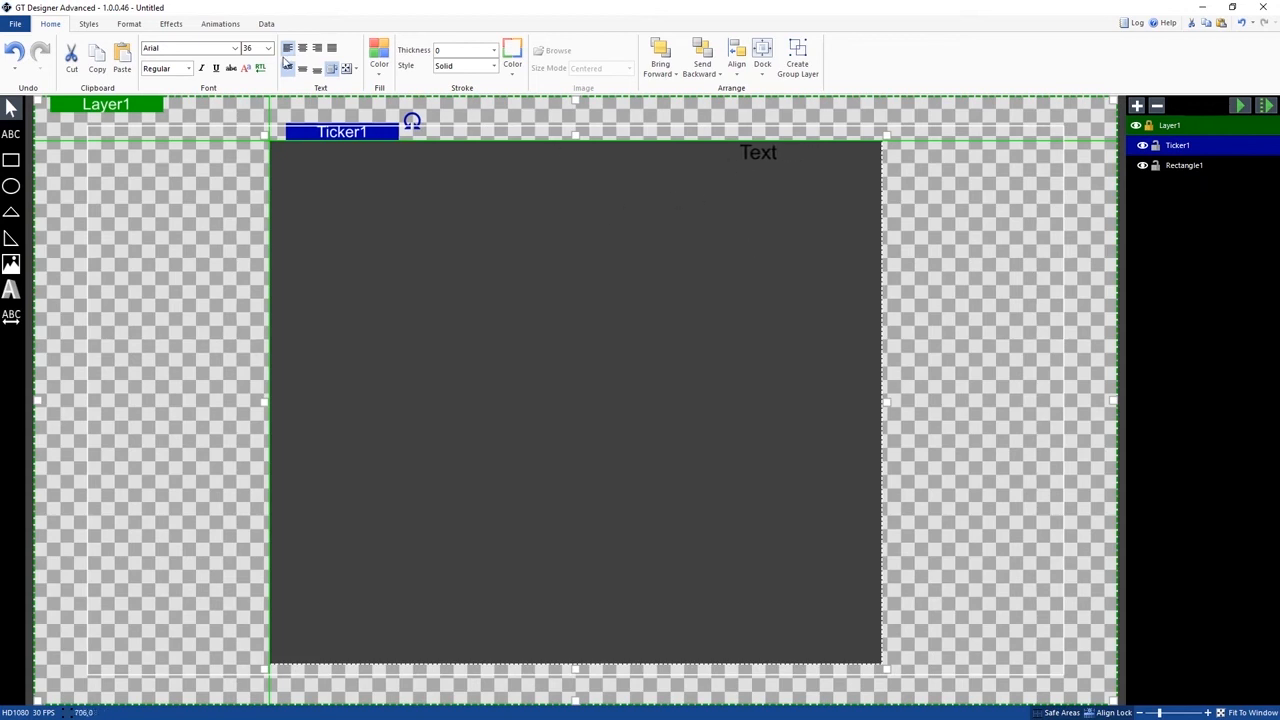
Format the ticker text in the Bebas Neue font at size 84 with centered alignment
left_click(236, 54)
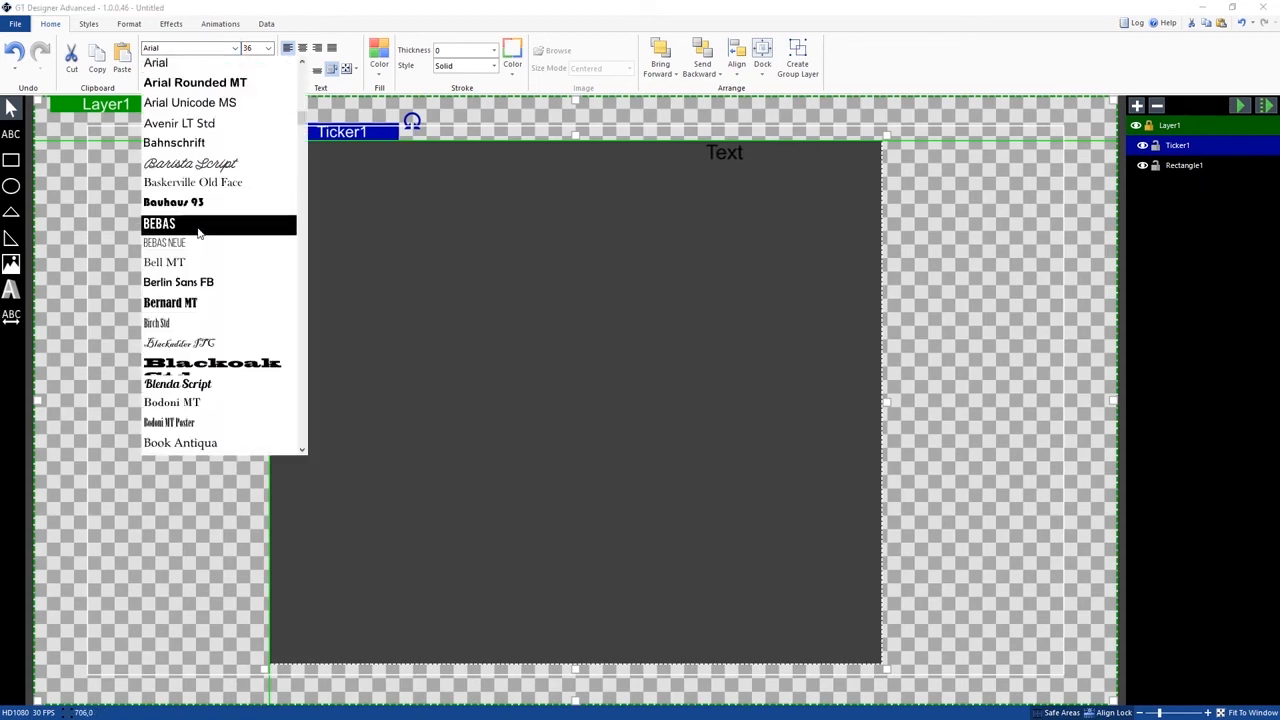
left_click(198, 243)
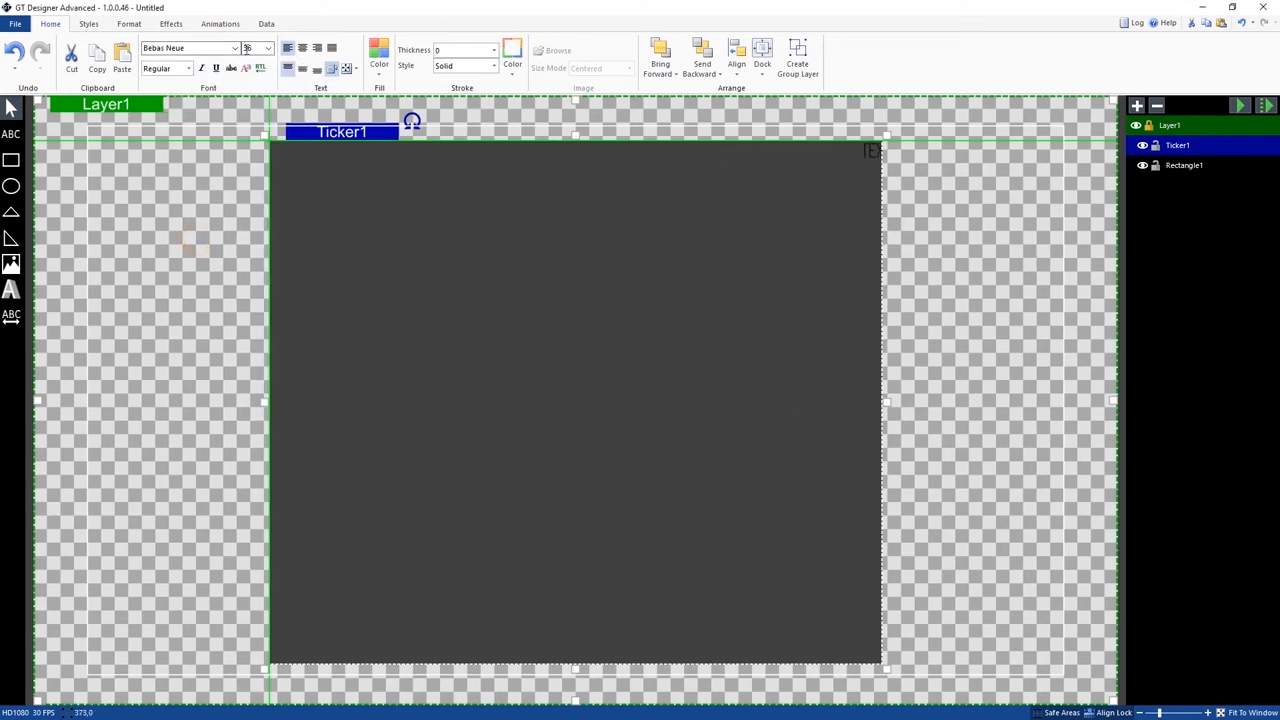
left_click(268, 48)
left_click(251, 207)
left_click(303, 48)
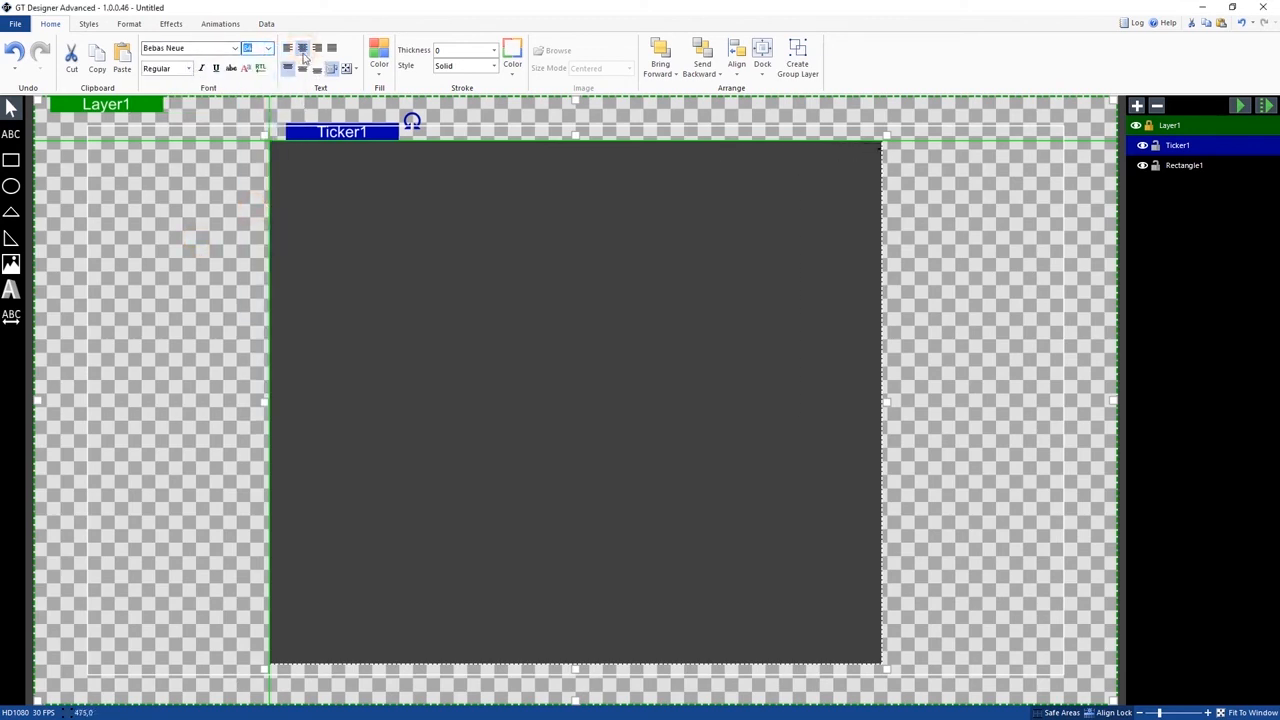
Color the ticker text white and set its font style to Bold
left_click(379, 66)
left_click(499, 96)
left_click(188, 68)
left_click(170, 104)
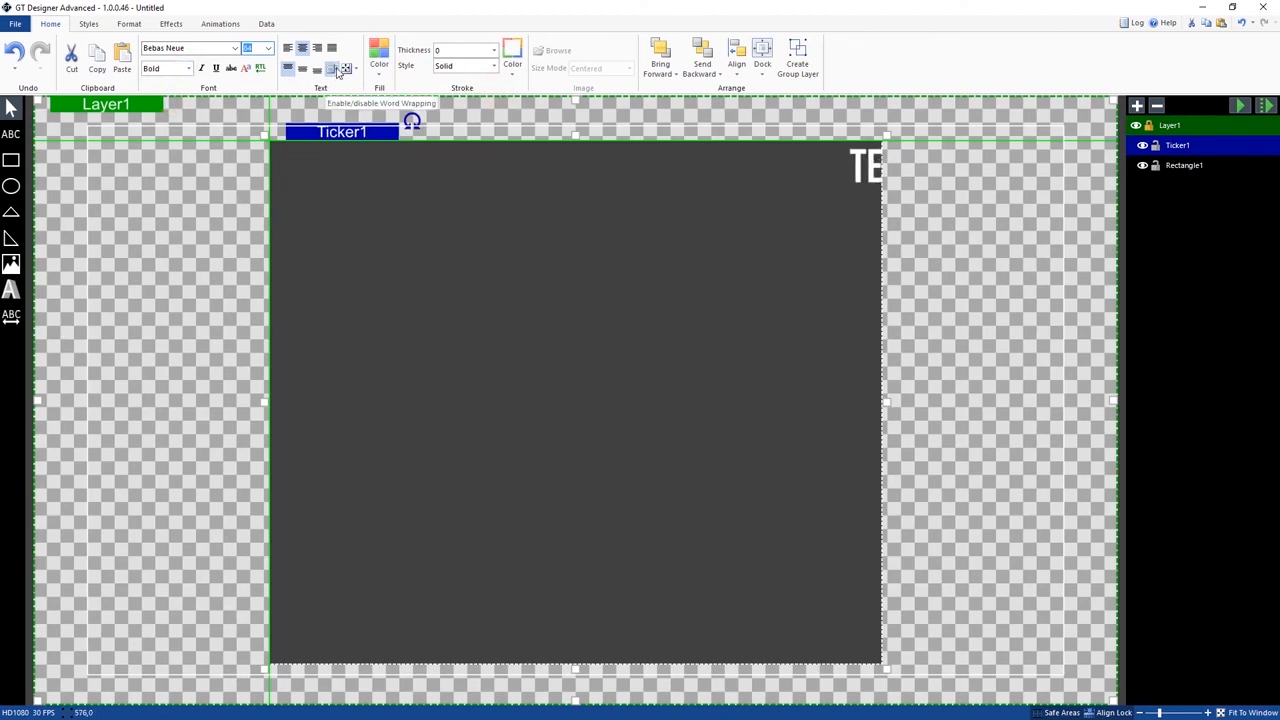
Set the ticker's scroll direction to Top
left_click(129, 25)
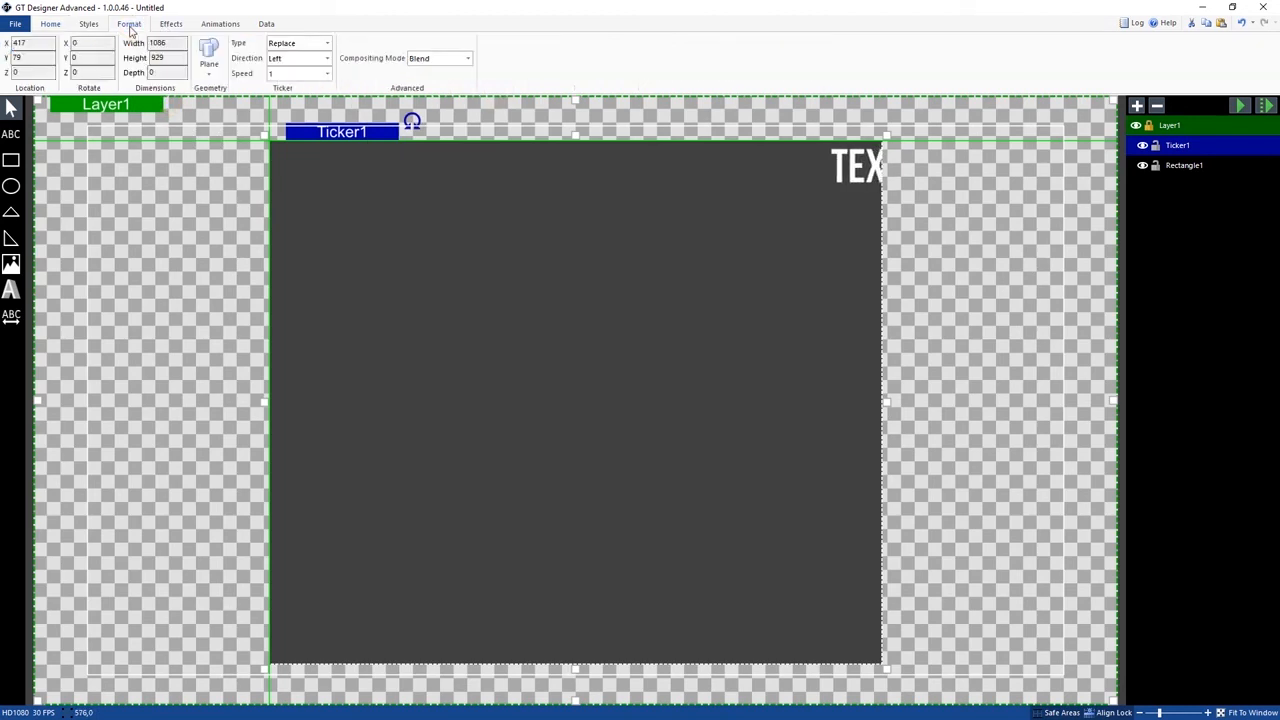
left_click(328, 59)
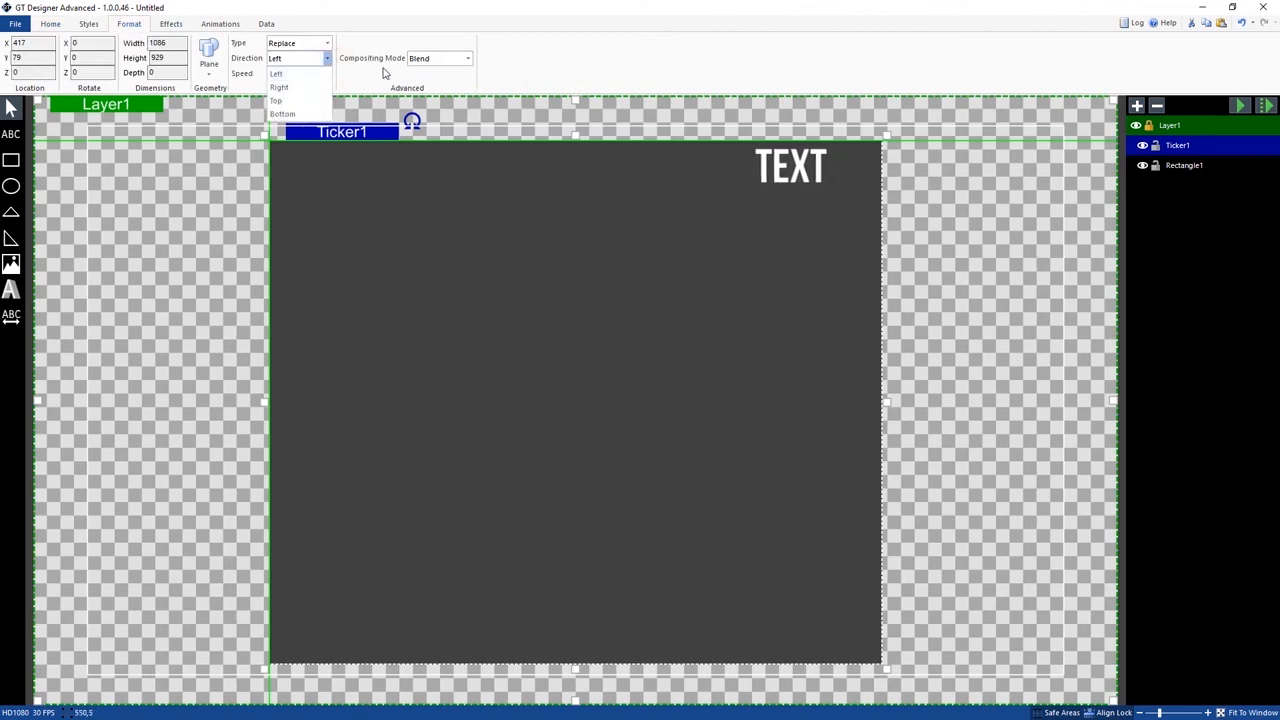
left_click(296, 103)
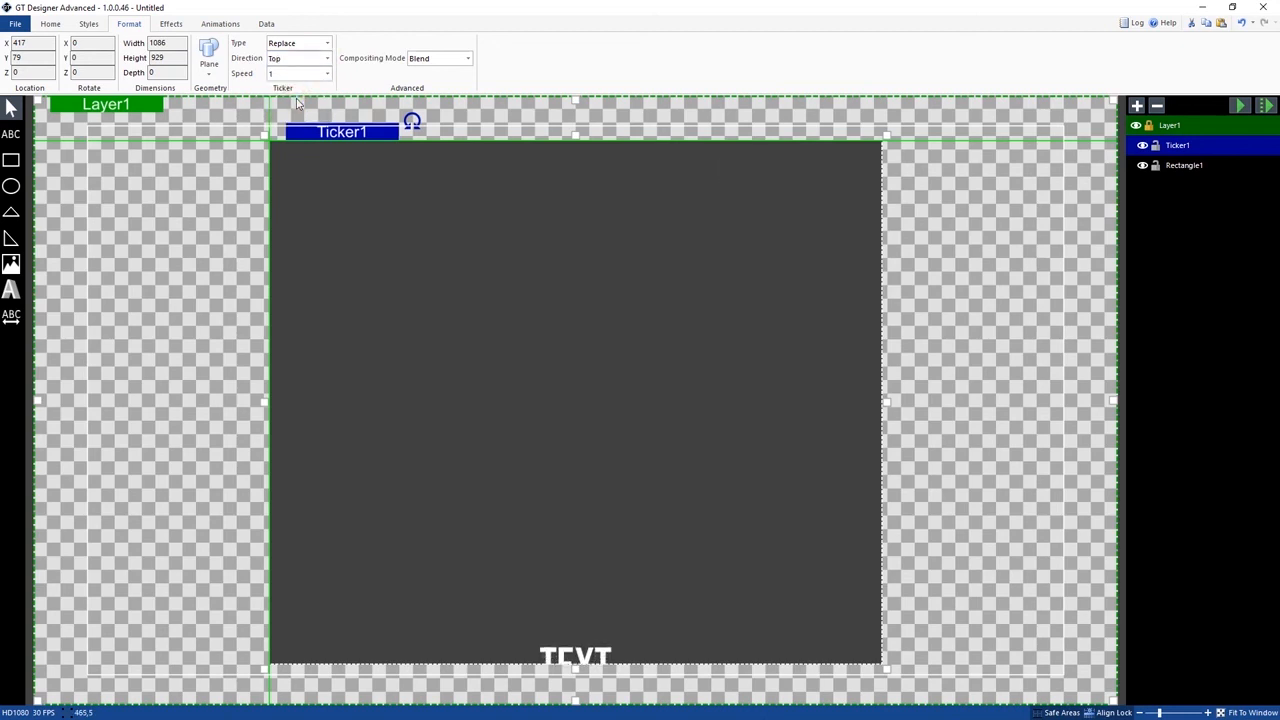